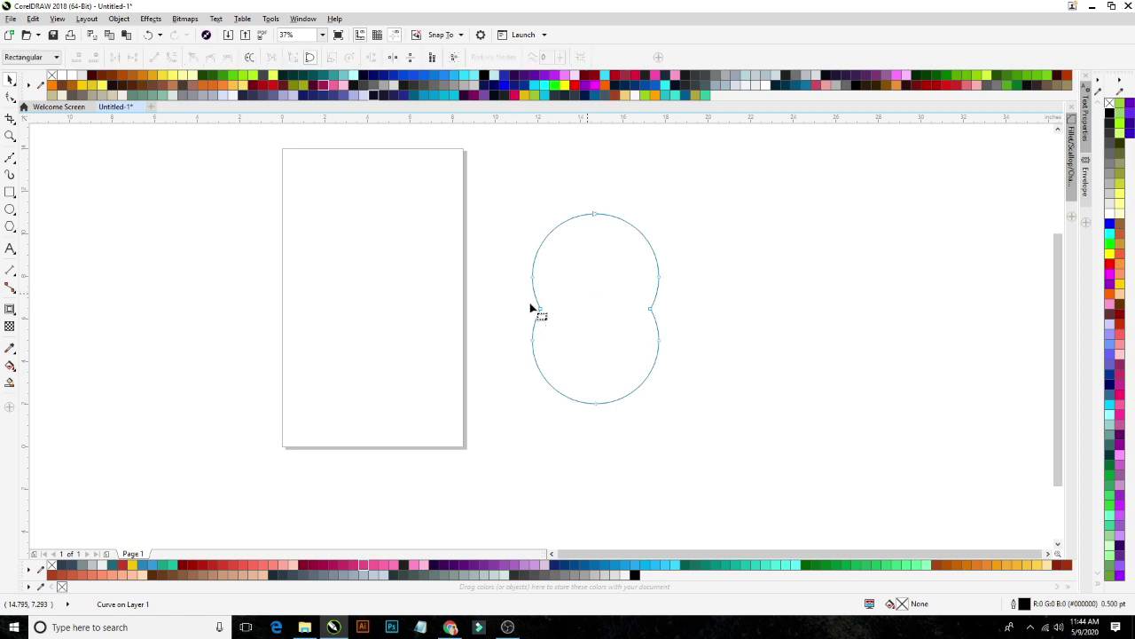
Delete the waist nodes of the figure-eight curve to turn it into a smooth capsule outline.
{"action": "left_click_drag", "start_coordinate": [496, 299], "coordinate": [666, 324]}
{"action": "key", "text": "Delete"}
{"action": "key", "text": "space"}
Draw a tall narrow rectangle about 0.78 by 10.56 inches beside the capsule.
{"action": "left_click", "coordinate": [11, 192]}
{"action": "scroll", "coordinate": [337, 292], "scroll_direction": "down", "scroll_amount": 1}
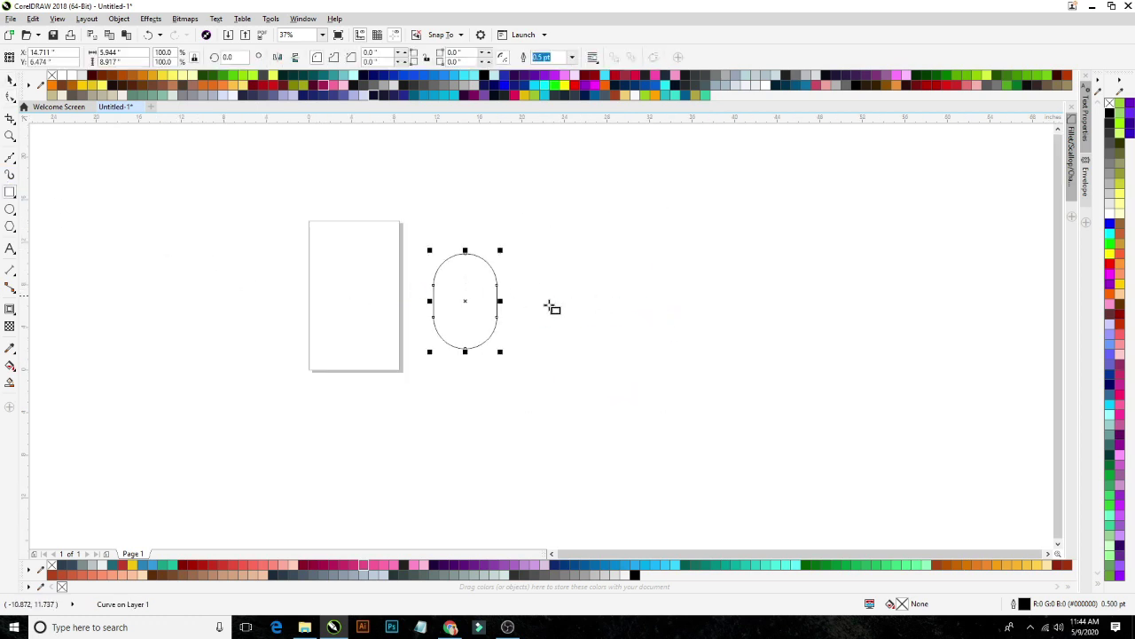
{"action": "scroll", "coordinate": [519, 314], "scroll_direction": "up", "scroll_amount": 1}
{"action": "left_click_drag", "start_coordinate": [517, 192], "coordinate": [538, 418]}
Copy the rectangle sideways with a small gap and repeat the duplication to make a row of evenly spaced bars.
{"action": "scroll", "coordinate": [533, 192], "scroll_direction": "up", "scroll_amount": 2}
{"action": "left_click_drag", "start_coordinate": [500, 186], "coordinate": [551, 190]}
{"action": "right_click", "coordinate": [517, 193]}
{"action": "left_click", "coordinate": [506, 190]}
{"action": "key", "text": "ctrl+r"}
{"action": "key", "text": "ctrl+r"}
{"action": "key", "text": "ctrl+r"}
{"action": "key", "text": "ctrl+r"}
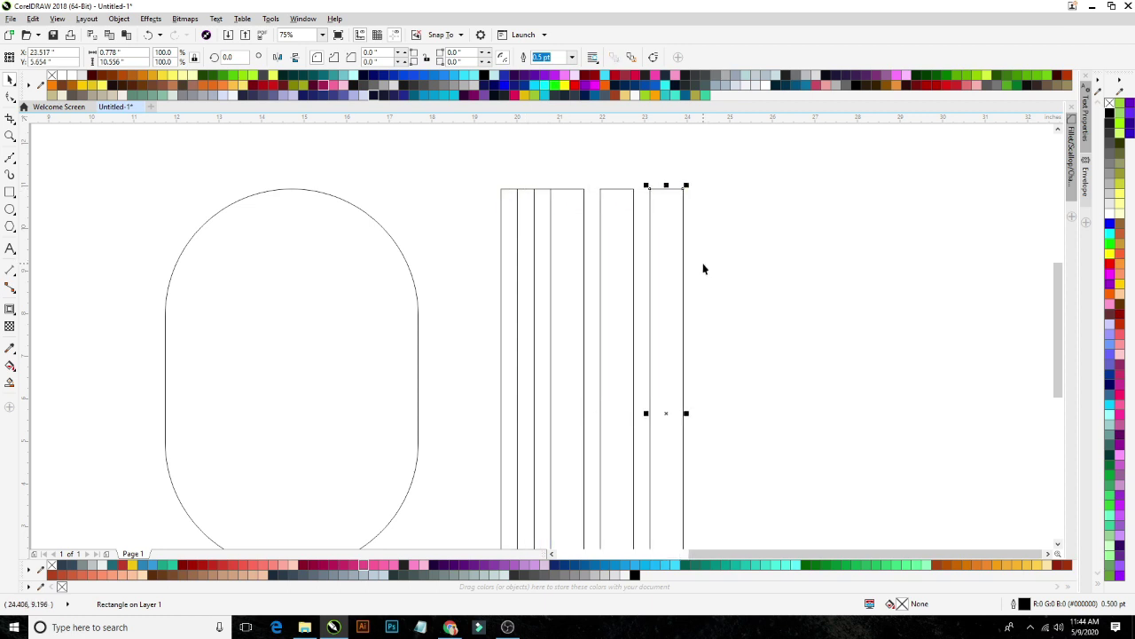
Delete the stray bar overlapping the first two bars, and group the six remaining bars.
{"action": "left_click", "coordinate": [534, 256]}
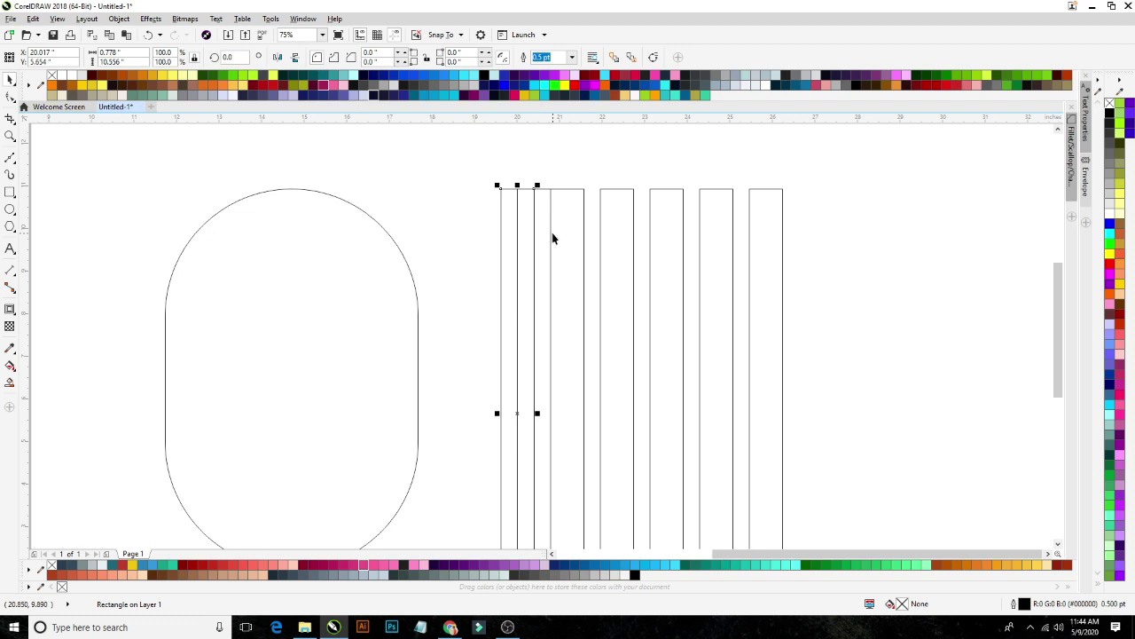
{"action": "left_click", "coordinate": [549, 228]}
{"action": "scroll", "coordinate": [541, 222], "scroll_direction": "down", "scroll_amount": 5}
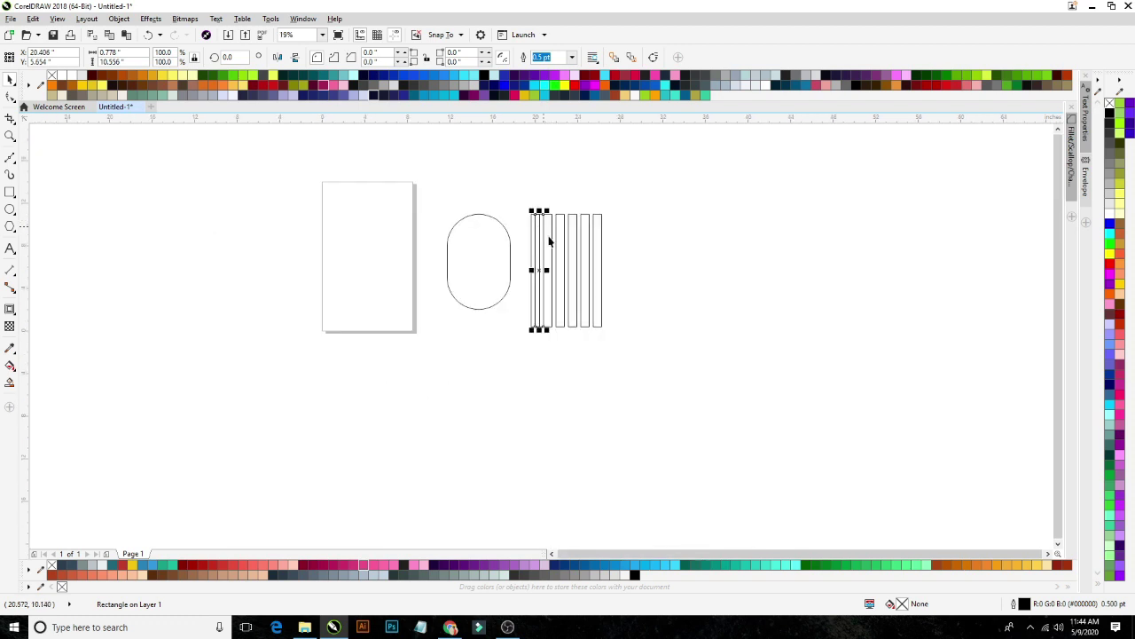
{"action": "left_click", "coordinate": [633, 304]}
{"action": "left_click_drag", "start_coordinate": [517, 376], "coordinate": [518, 364]}
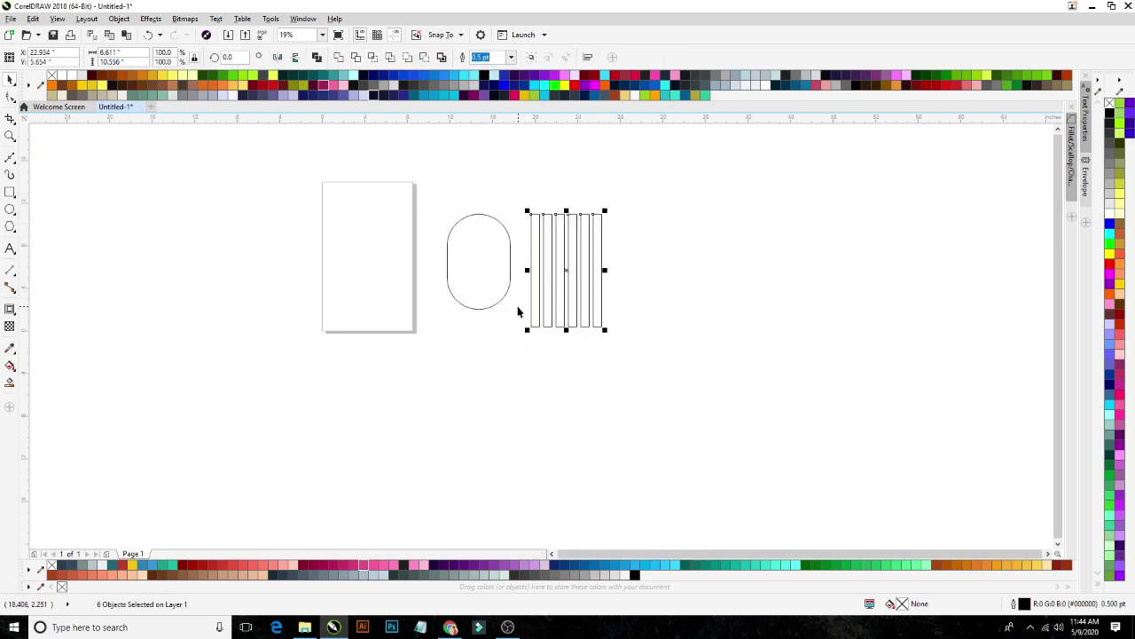
{"action": "key", "text": "ctrl+g"}
Move the bar group over the capsule, aligned to one side, and shrink its width to the capsule's 5.944 inches.
{"action": "scroll", "coordinate": [531, 295], "scroll_direction": "up", "scroll_amount": 2}
{"action": "left_click_drag", "start_coordinate": [538, 284], "coordinate": [370, 262]}
{"action": "scroll", "coordinate": [450, 235], "scroll_direction": "up", "scroll_amount": 2}
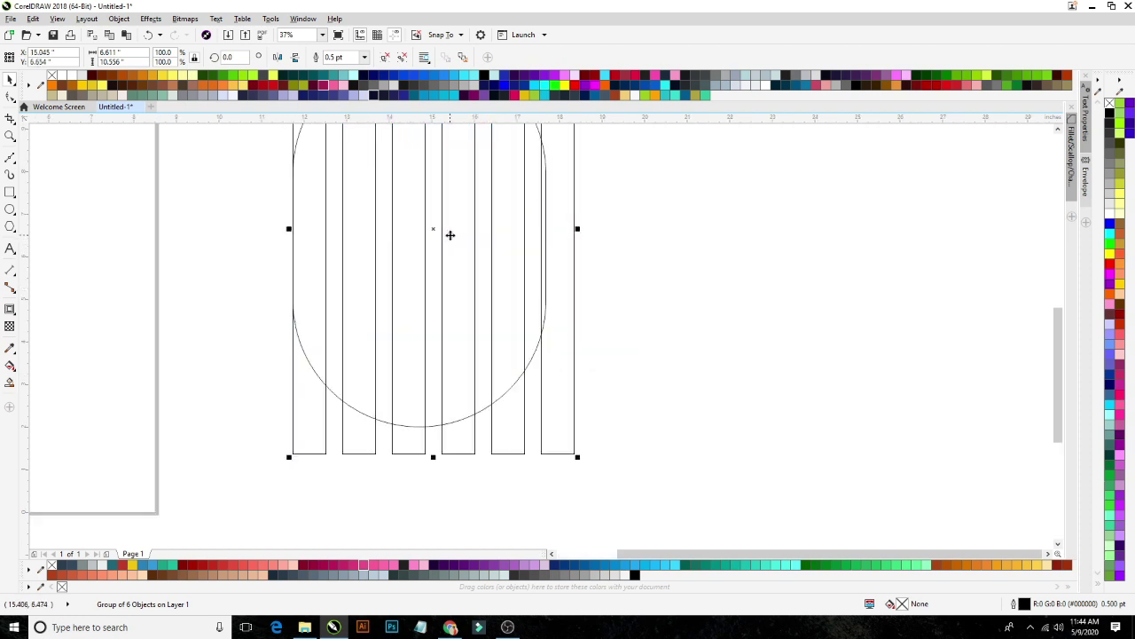
{"action": "left_click_drag", "start_coordinate": [577, 231], "coordinate": [546, 233]}
{"action": "scroll", "coordinate": [550, 221], "scroll_direction": "up", "scroll_amount": 2}
Intersect the bar group with the capsule and delete the original full-length bars.
{"action": "scroll", "coordinate": [541, 279], "scroll_direction": "down", "scroll_amount": 6}
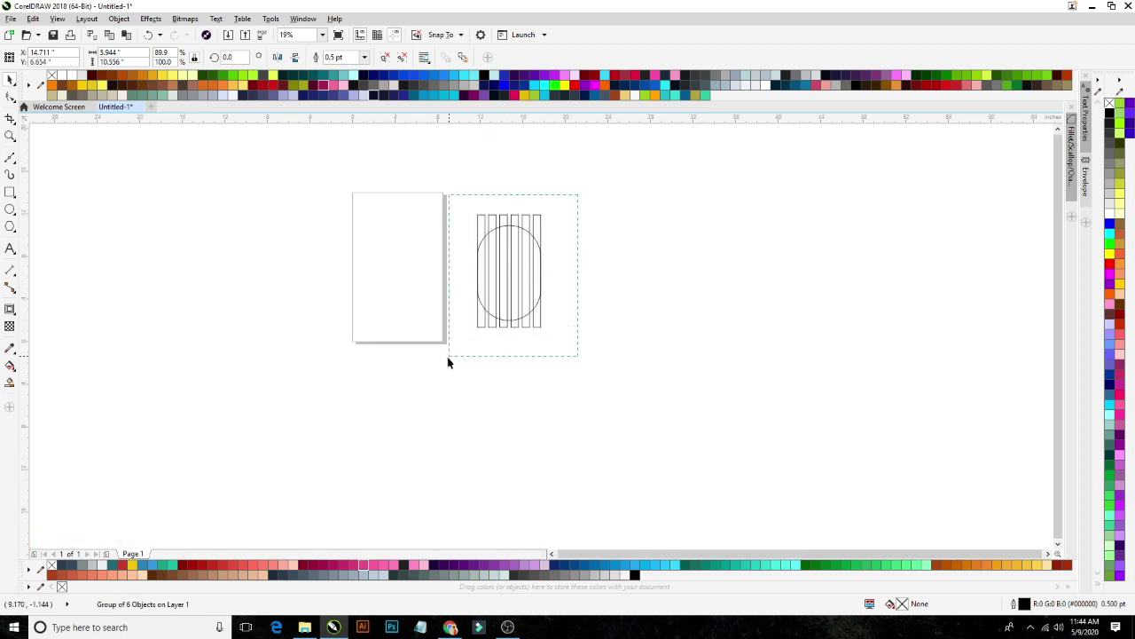
{"action": "left_click", "coordinate": [374, 59]}
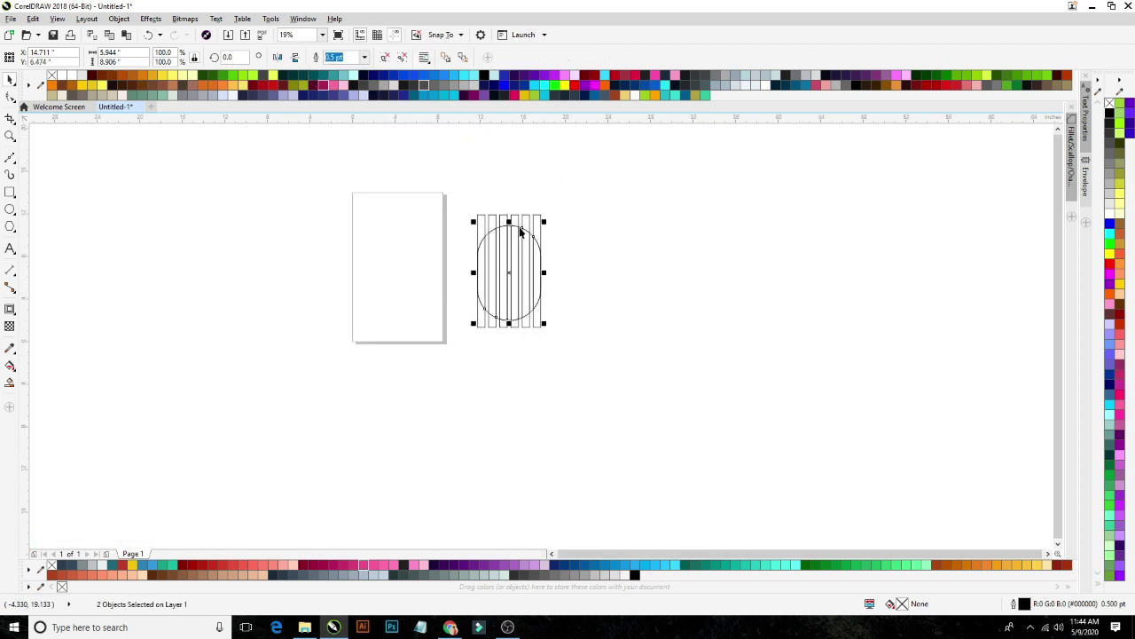
{"action": "scroll", "coordinate": [521, 232], "scroll_direction": "up", "scroll_amount": 1}
{"action": "left_click", "coordinate": [588, 204]}
{"action": "left_click", "coordinate": [579, 206]}
{"action": "key", "text": "Delete"}
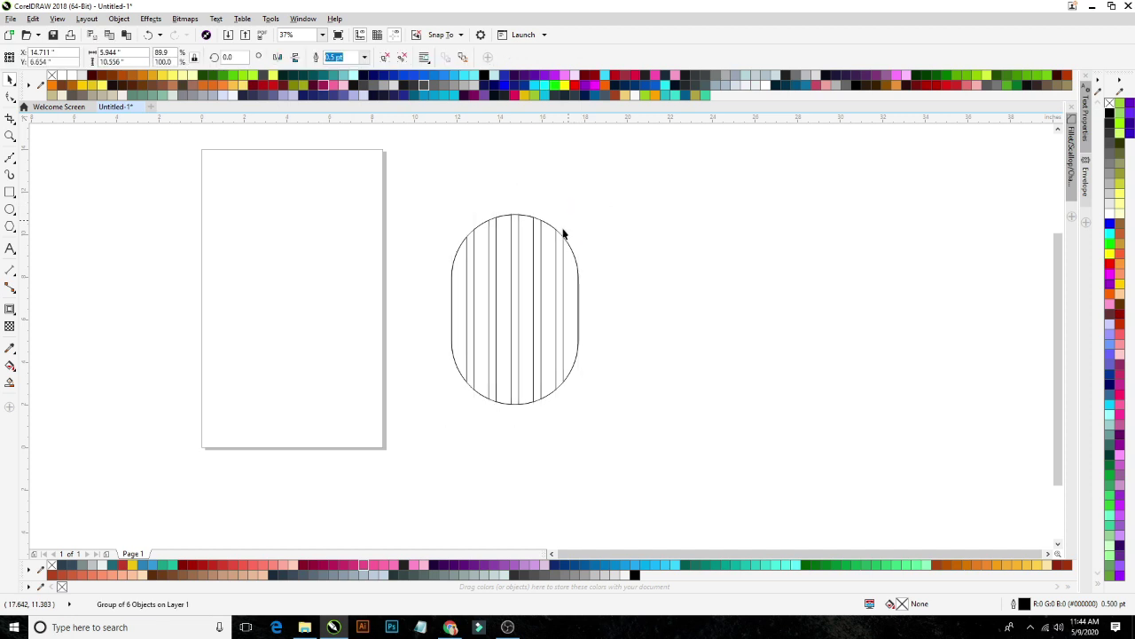
Ungroup all of the bars clipped to the capsule.
{"action": "left_click", "coordinate": [544, 260]}
{"action": "left_click", "coordinate": [405, 58]}
{"action": "left_click", "coordinate": [322, 206]}
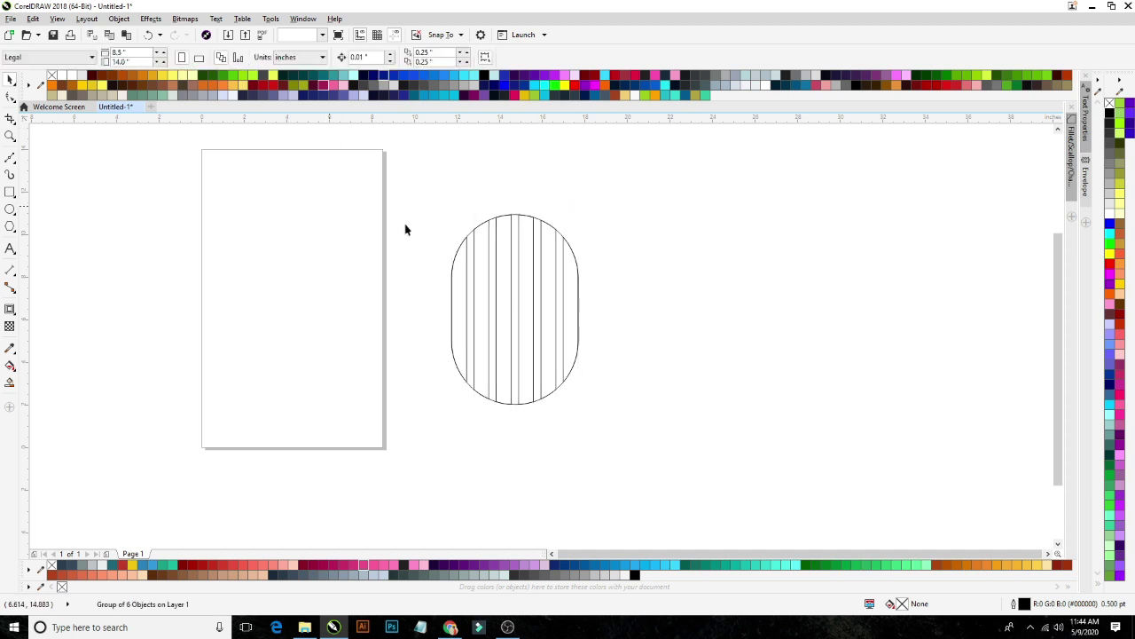
Add an inward contour of 0.699 inches to the capsule, matching one bar's width, and break the contour apart.
{"action": "scroll", "coordinate": [462, 268], "scroll_direction": "up", "scroll_amount": 2}
{"action": "left_click", "coordinate": [495, 265]}
{"action": "scroll", "coordinate": [495, 265], "scroll_direction": "down", "scroll_amount": 2}
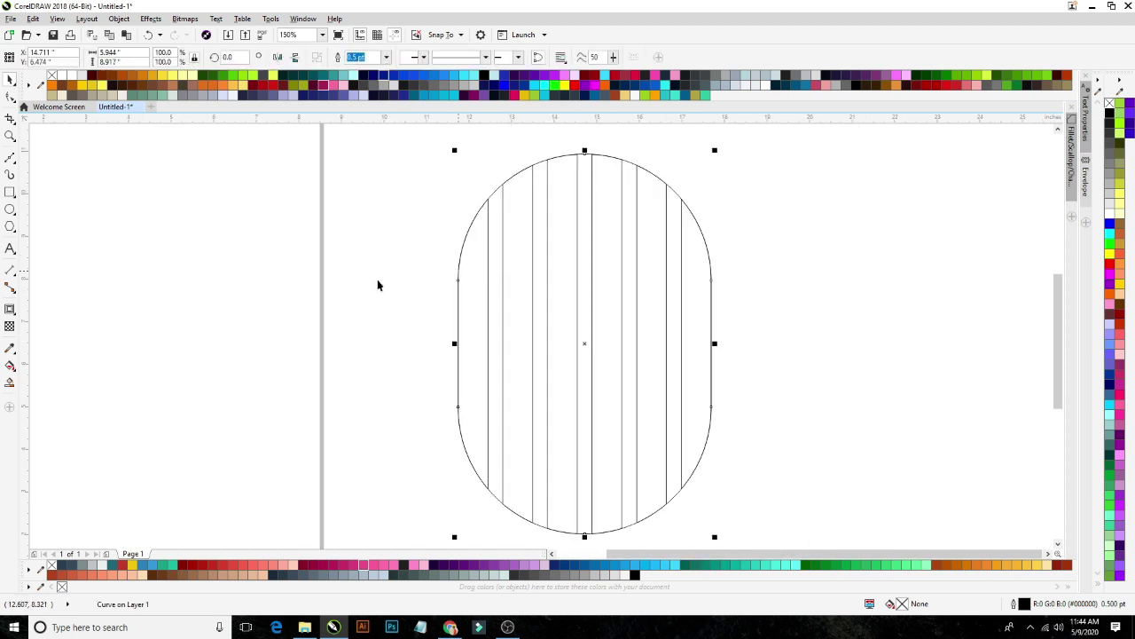
{"action": "left_click", "coordinate": [10, 308]}
{"action": "scroll", "coordinate": [482, 361], "scroll_direction": "up", "scroll_amount": 4}
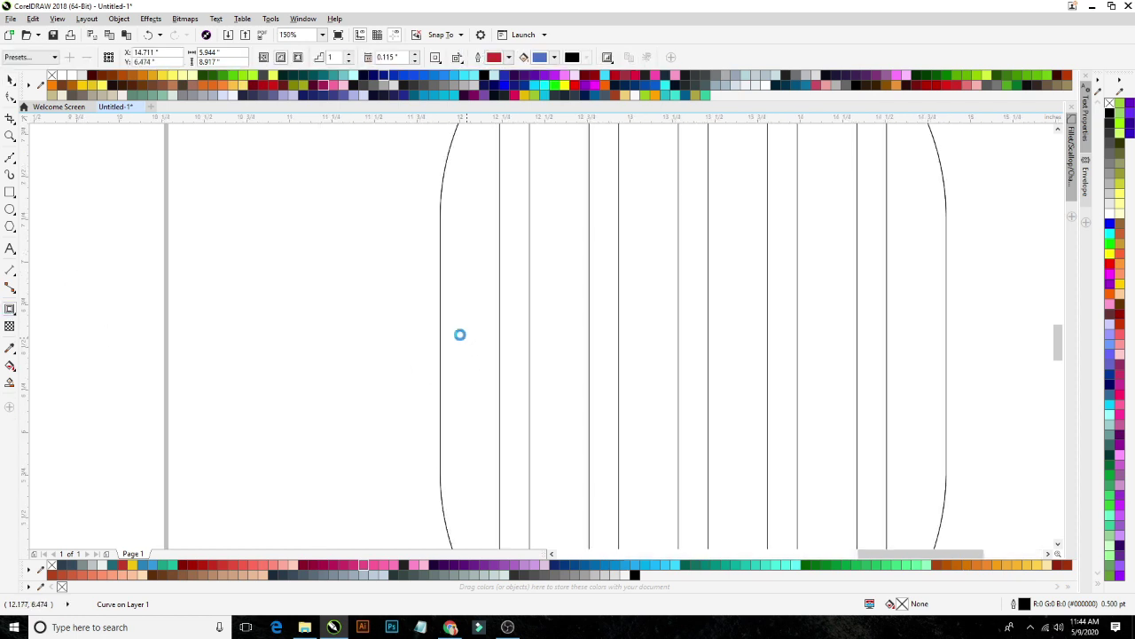
{"action": "scroll", "coordinate": [416, 342], "scroll_direction": "up", "scroll_amount": 2}
{"action": "scroll", "coordinate": [413, 341], "scroll_direction": "down", "scroll_amount": 2}
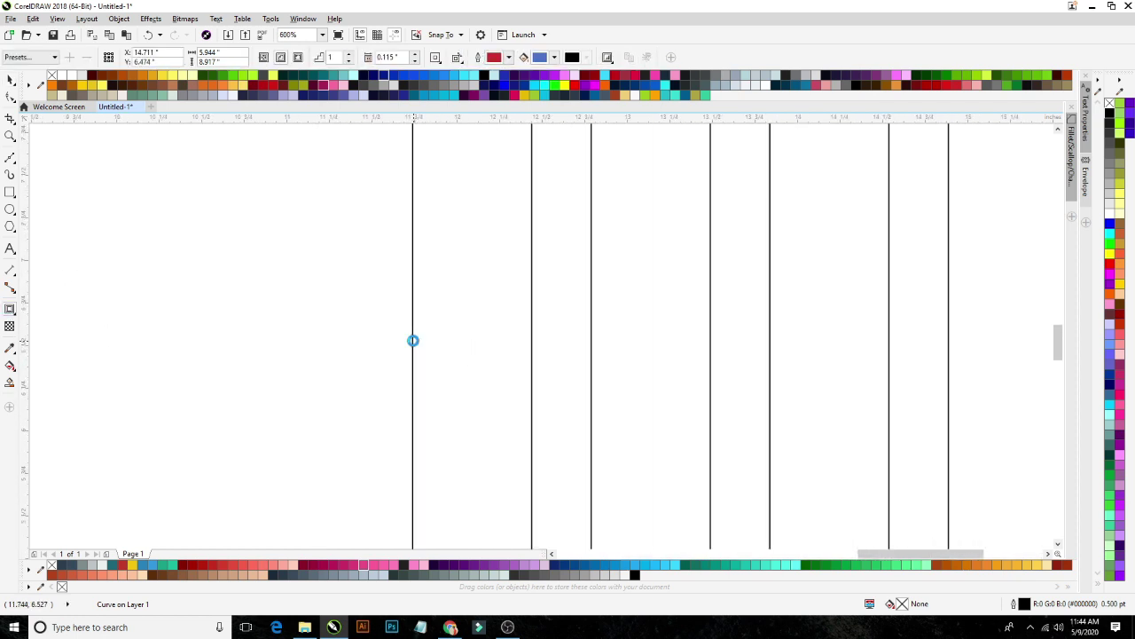
{"action": "left_click_drag", "start_coordinate": [413, 349], "coordinate": [533, 351]}
{"action": "scroll", "coordinate": [540, 335], "scroll_direction": "down", "scroll_amount": 6}
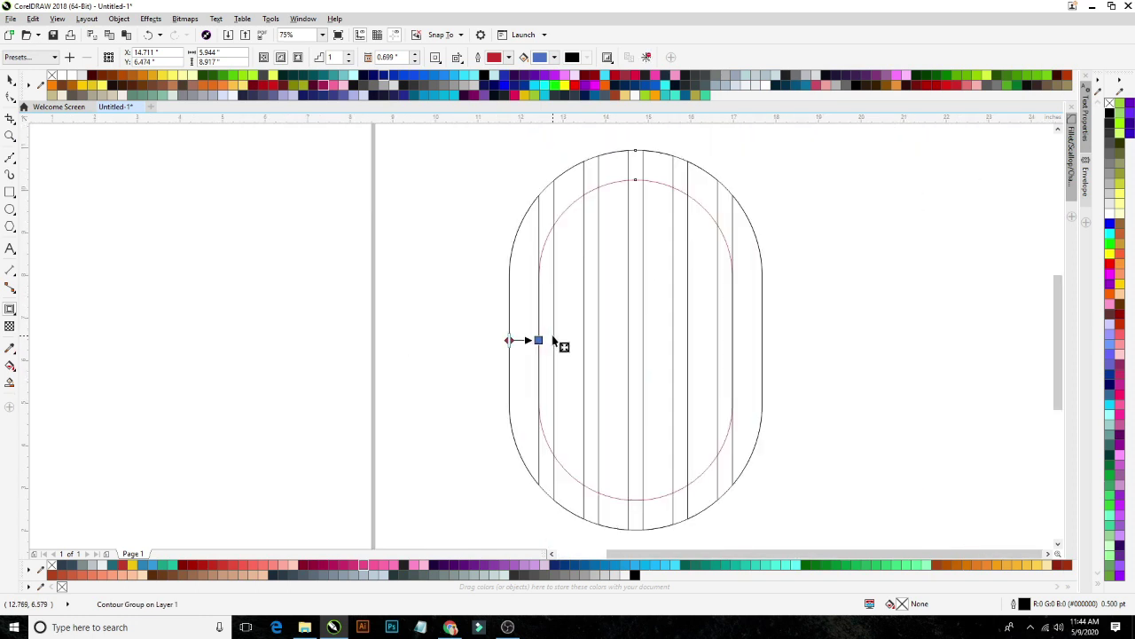
{"action": "key", "text": "ctrl+k"}
{"action": "key", "text": "space"}
{"action": "left_click", "coordinate": [467, 332]}
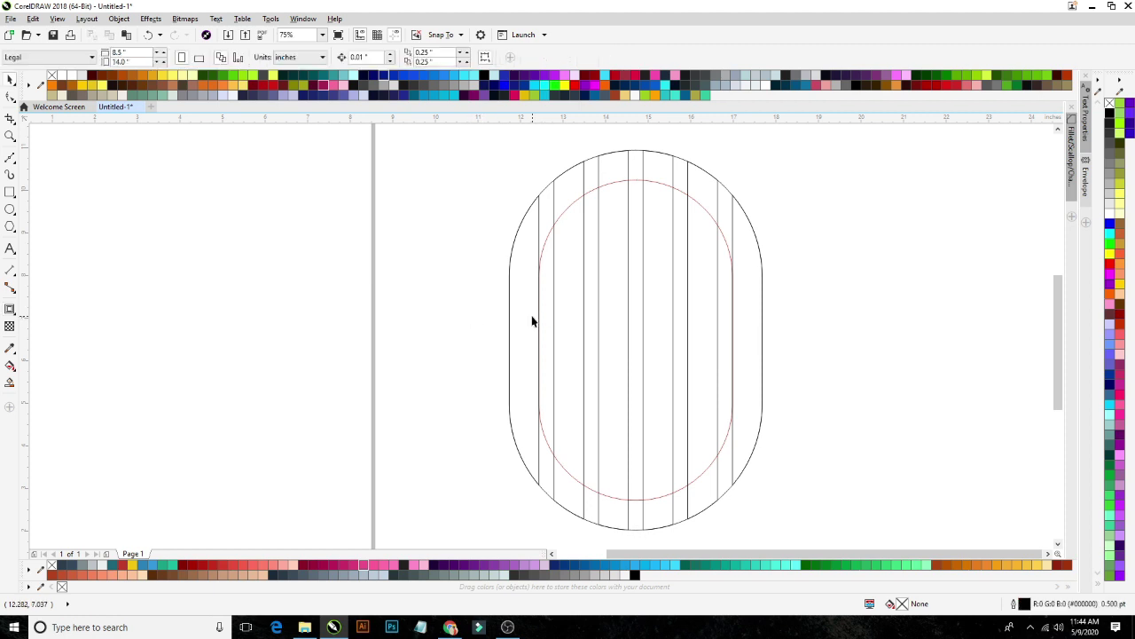
Place a copy of the third clipped bar in the empty space beside the capsule.
{"action": "left_click", "coordinate": [532, 320]}
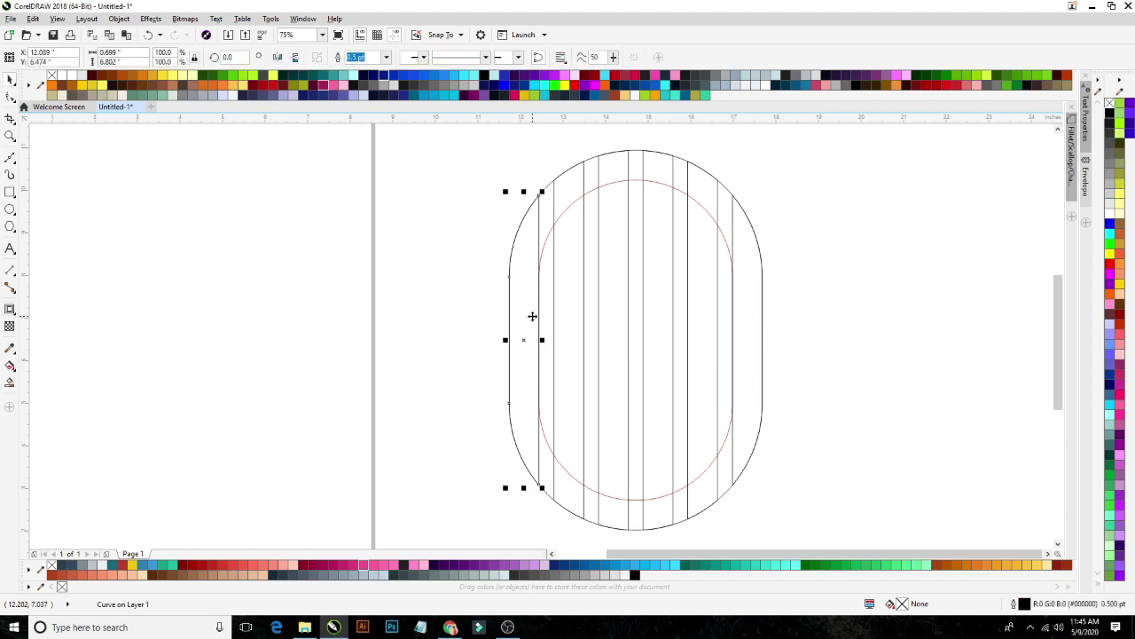
{"action": "left_click", "coordinate": [453, 335]}
{"action": "left_click_drag", "start_coordinate": [616, 329], "coordinate": [439, 340]}
Subtract the inner contour from the outer capsule to form a single ring.
{"action": "left_click", "coordinate": [521, 308]}
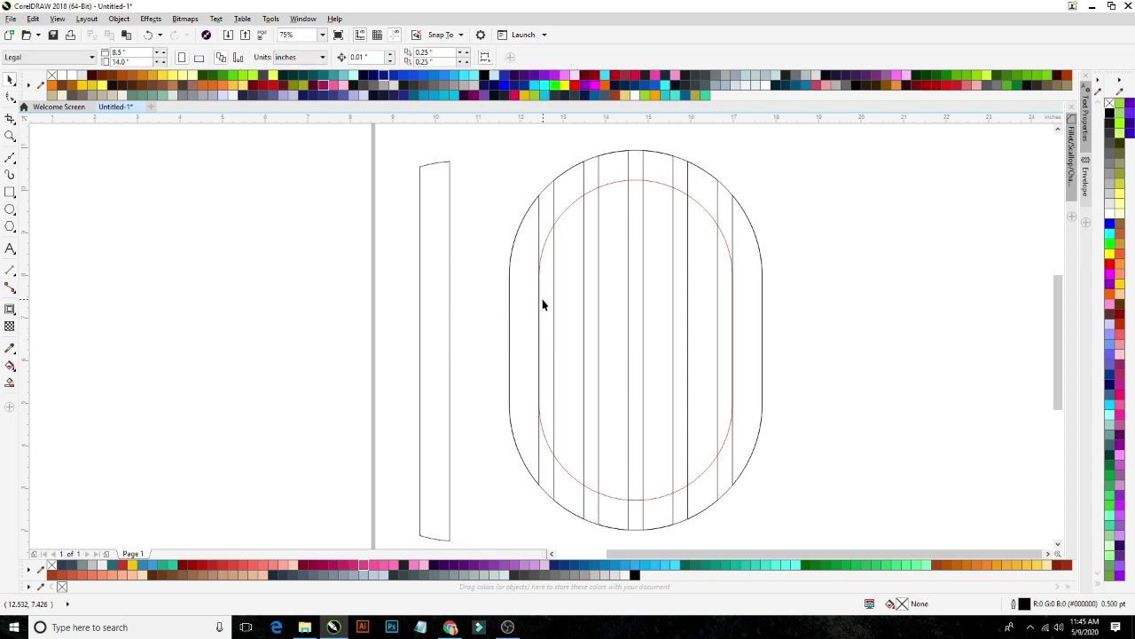
{"action": "left_click", "coordinate": [543, 304]}
{"action": "left_click", "coordinate": [544, 222], "text": "shift"}
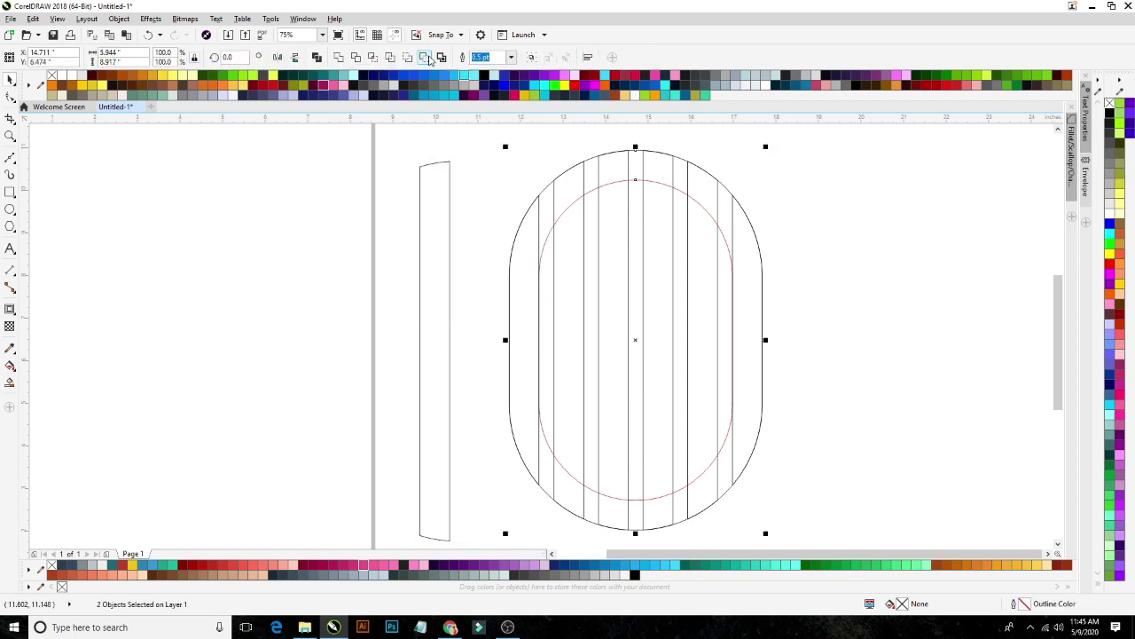
{"action": "left_click", "coordinate": [329, 283]}
Move the copied bar onto the gap between the first two bars and narrow it to 0.35 inches.
{"action": "left_click", "coordinate": [431, 343]}
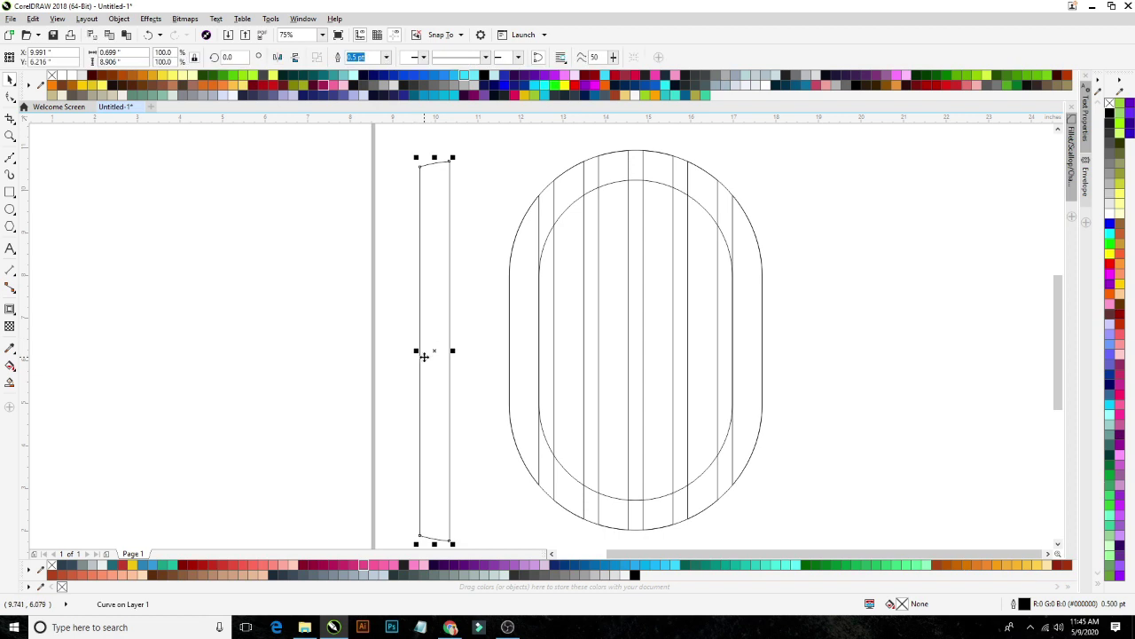
{"action": "left_click_drag", "start_coordinate": [420, 351], "coordinate": [539, 345]}
{"action": "left_click", "coordinate": [590, 176], "text": "shift"}
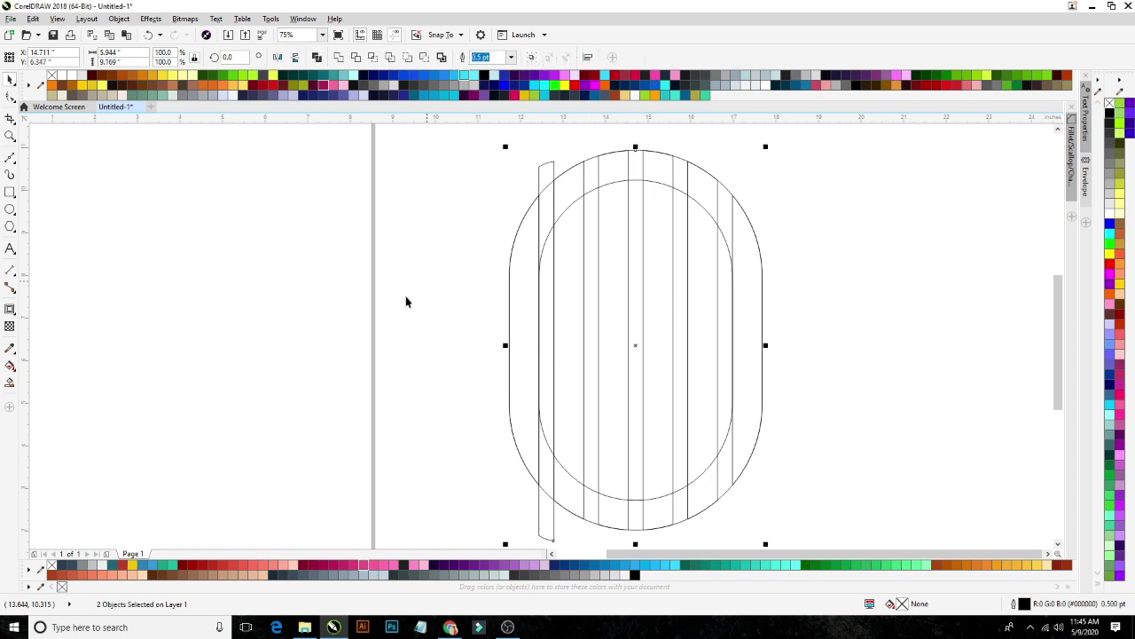
{"action": "scroll", "coordinate": [441, 312], "scroll_direction": "down", "scroll_amount": 2}
{"action": "left_click", "coordinate": [403, 388]}
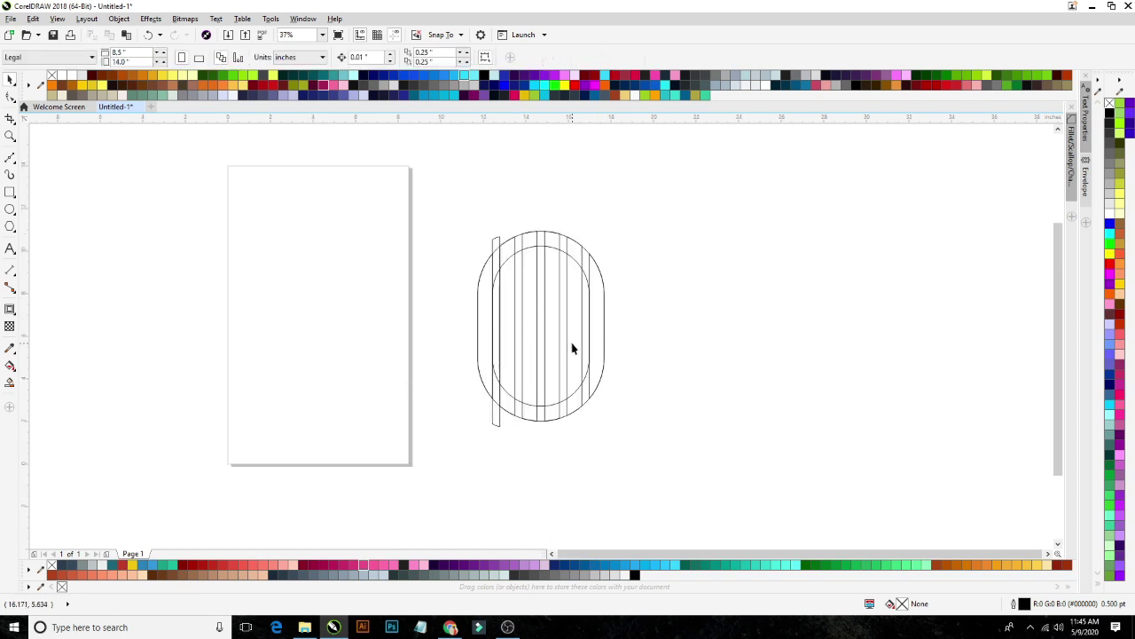
Center the narrow strip on the ring both horizontally and vertically.
{"action": "left_click", "coordinate": [498, 243]}
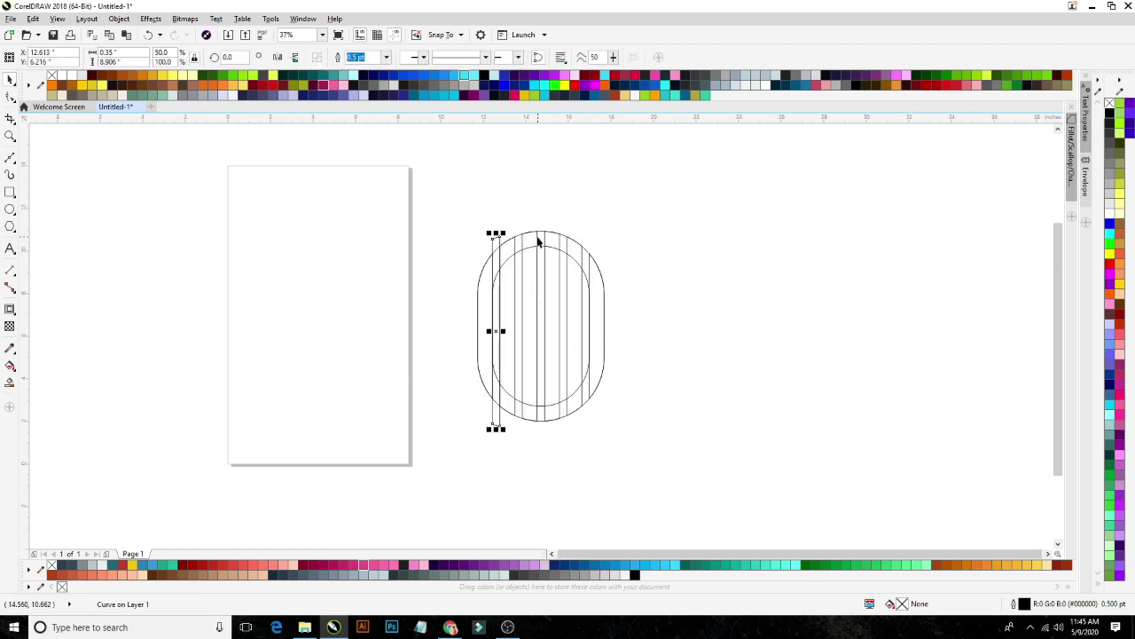
{"action": "left_click", "coordinate": [539, 239], "text": "shift"}
{"action": "key", "text": "e"}
{"action": "key", "text": "c"}
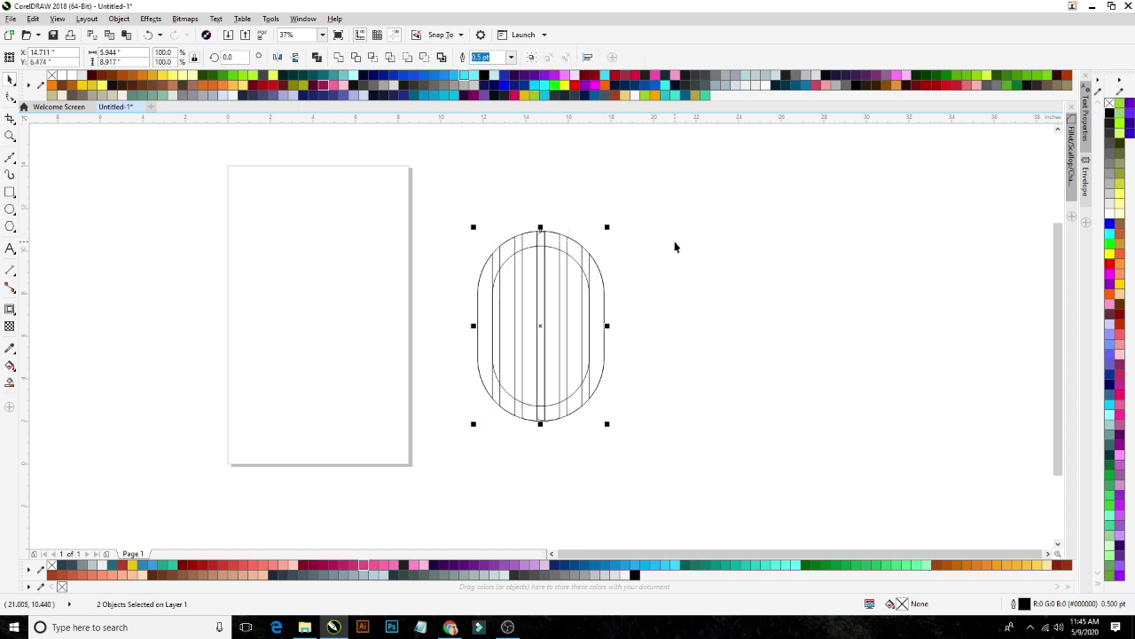
{"action": "left_click", "coordinate": [676, 245]}
Stretch the centered strip to 10.155 inches tall so it passes both ends of the ring, and trim the ring with it.
{"action": "left_click", "coordinate": [538, 298]}
{"action": "left_click_drag", "start_coordinate": [541, 228], "coordinate": [542, 215]}
{"action": "scroll", "coordinate": [568, 251], "scroll_direction": "up", "scroll_amount": 1}
{"action": "scroll", "coordinate": [569, 255], "scroll_direction": "up", "scroll_amount": 2}
{"action": "left_click", "coordinate": [482, 173], "text": "shift"}
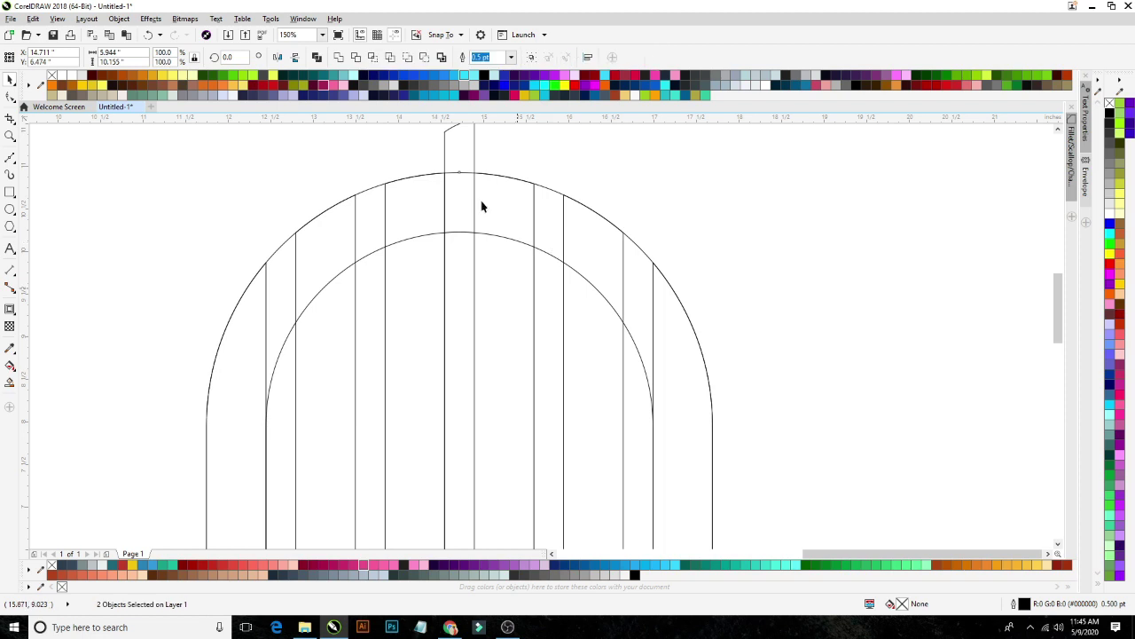
{"action": "left_click", "coordinate": [358, 60]}
{"action": "scroll", "coordinate": [508, 225], "scroll_direction": "down", "scroll_amount": 1}
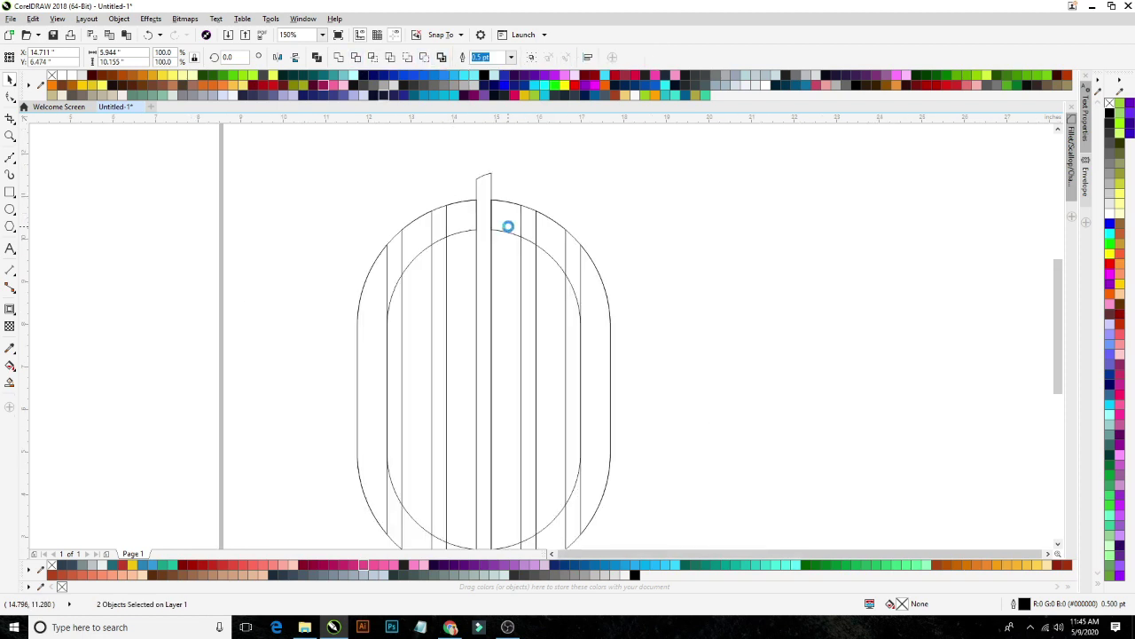
{"action": "left_click", "coordinate": [683, 233]}
Move the narrow cutting strip out of the ring into the empty space beside it.
{"action": "left_click_drag", "start_coordinate": [484, 220], "coordinate": [659, 240]}
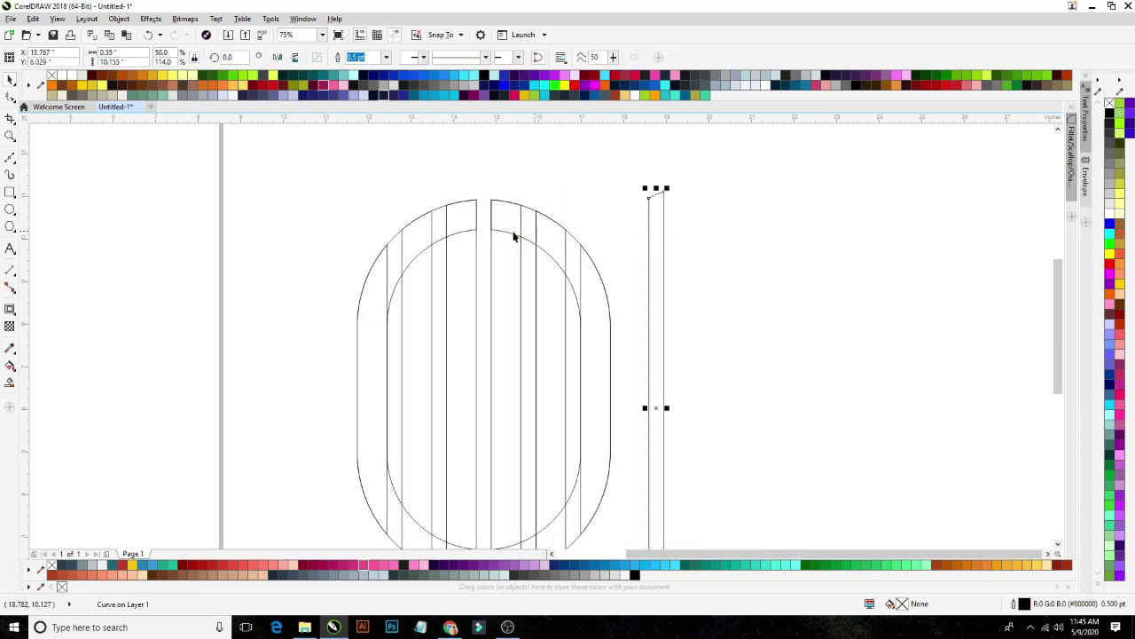
{"action": "scroll", "coordinate": [474, 254], "scroll_direction": "down", "scroll_amount": 2}
{"action": "scroll", "coordinate": [463, 263], "scroll_direction": "up", "scroll_amount": 2}
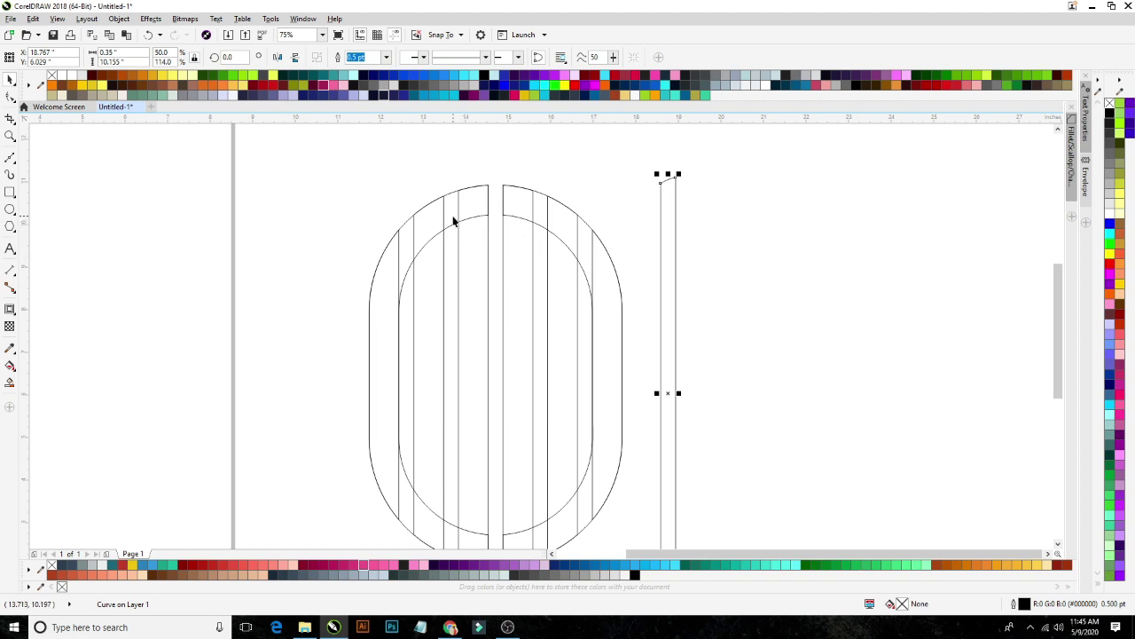
Add an outside contour of 0.256 inches to the split ring and break the contour apart.
{"action": "left_click", "coordinate": [461, 221]}
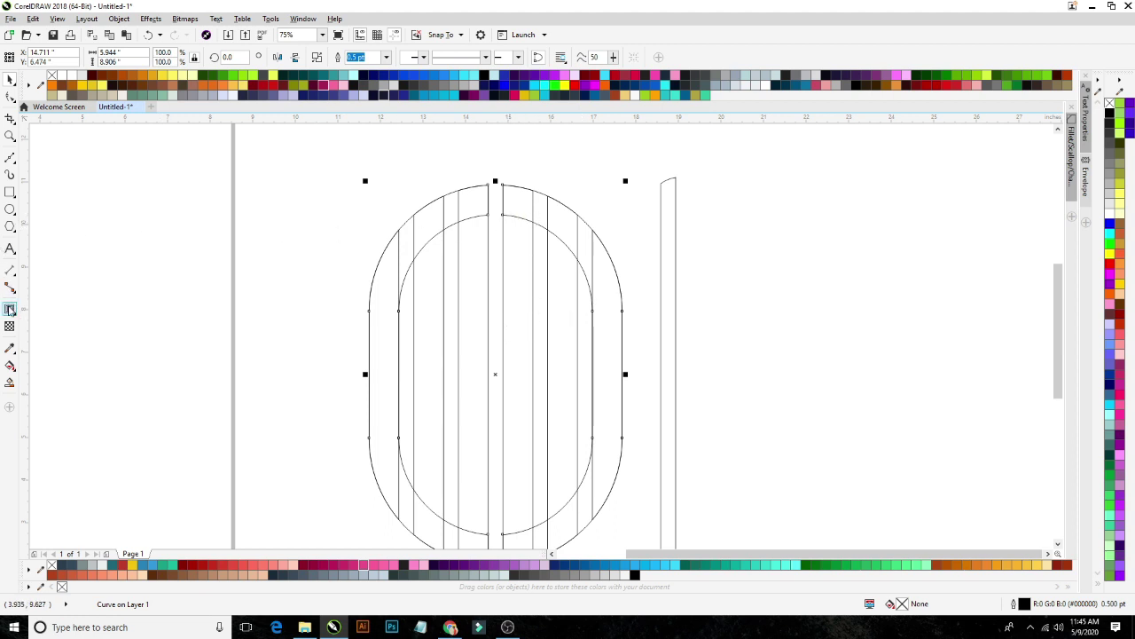
{"action": "left_click", "coordinate": [10, 309]}
{"action": "left_click_drag", "start_coordinate": [495, 222], "coordinate": [504, 181]}
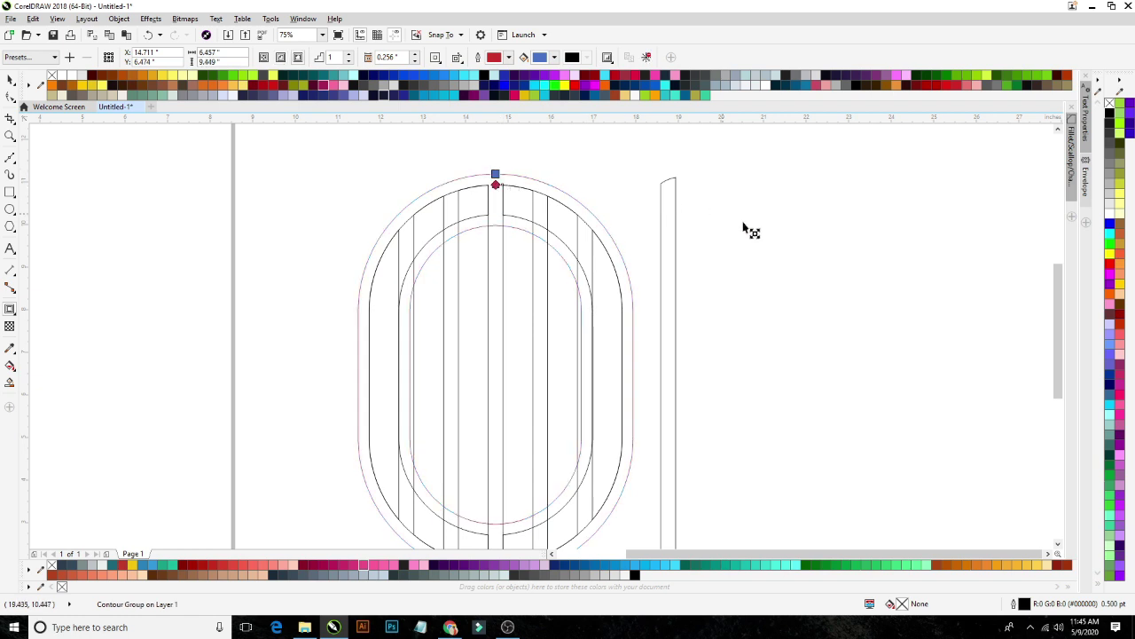
{"action": "key", "text": "ctrl+k"}
{"action": "key", "text": "space"}
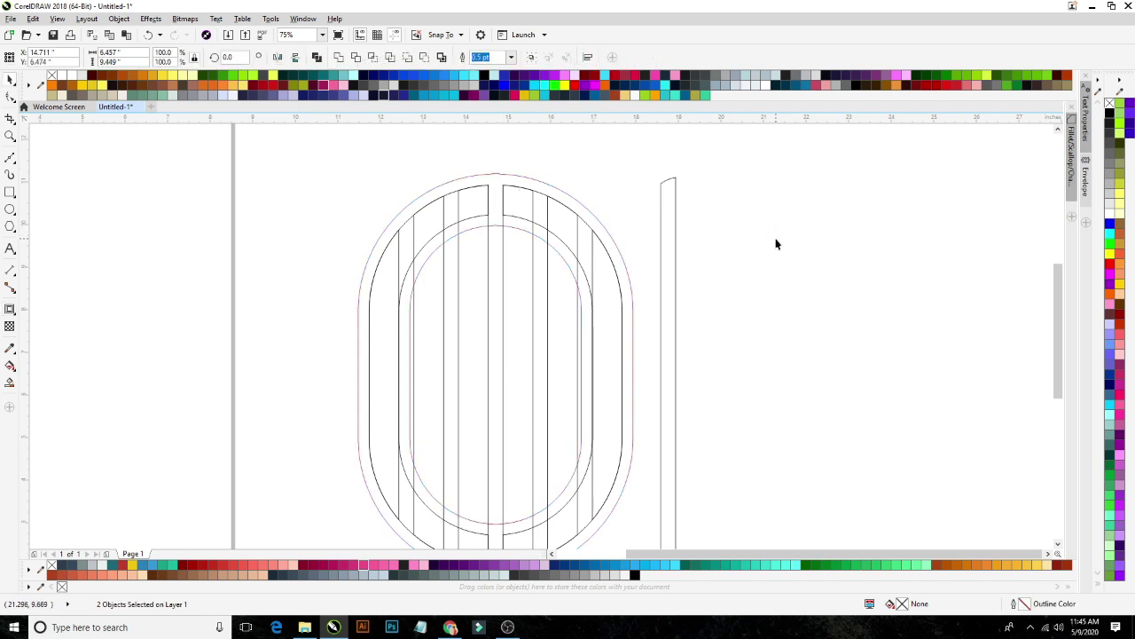
{"action": "left_click", "coordinate": [778, 244]}
Smart-fill the upper end of the second bar, between the ring's inner edge and the inner contour, in dark violet.
{"action": "scroll", "coordinate": [504, 240], "scroll_direction": "down", "scroll_amount": 1}
{"action": "scroll", "coordinate": [477, 268], "scroll_direction": "up", "scroll_amount": 1}
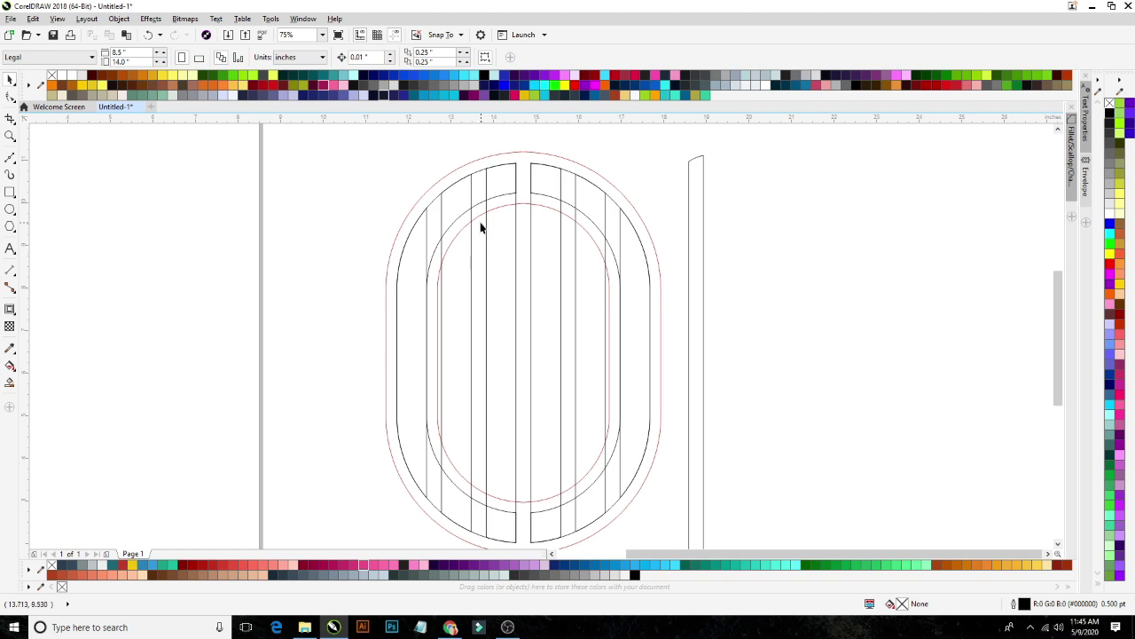
{"action": "left_click", "coordinate": [10, 385]}
{"action": "scroll", "coordinate": [458, 223], "scroll_direction": "up", "scroll_amount": 1}
{"action": "scroll", "coordinate": [459, 222], "scroll_direction": "down", "scroll_amount": 1}
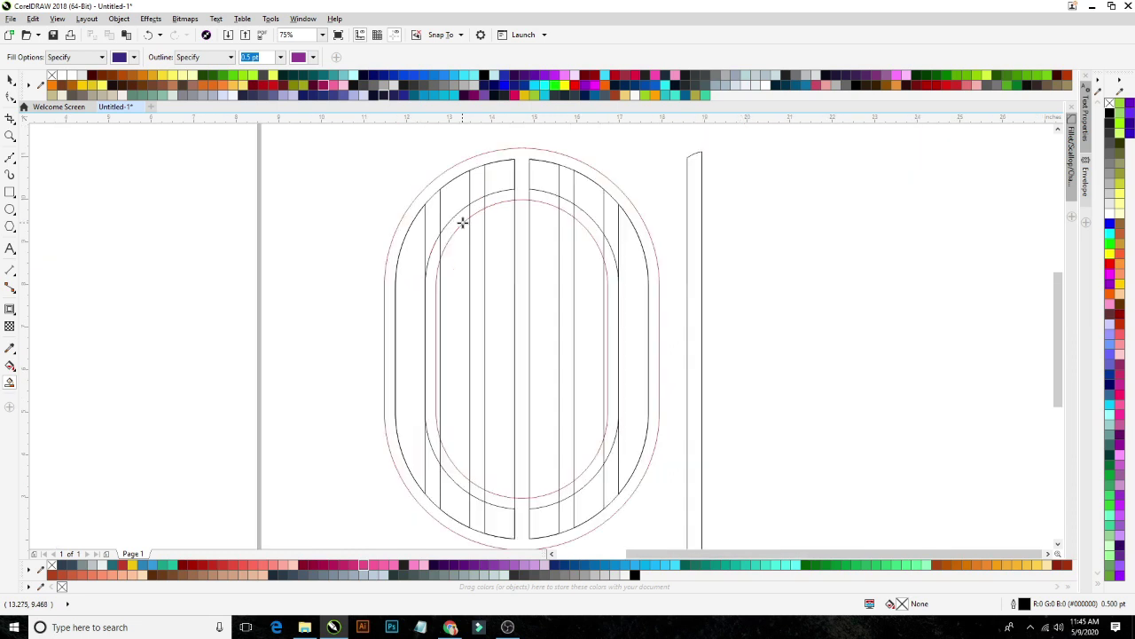
{"action": "scroll", "coordinate": [459, 229], "scroll_direction": "up", "scroll_amount": 1}
{"action": "left_click", "coordinate": [457, 228]}
{"action": "scroll", "coordinate": [459, 230], "scroll_direction": "down", "scroll_amount": 1}
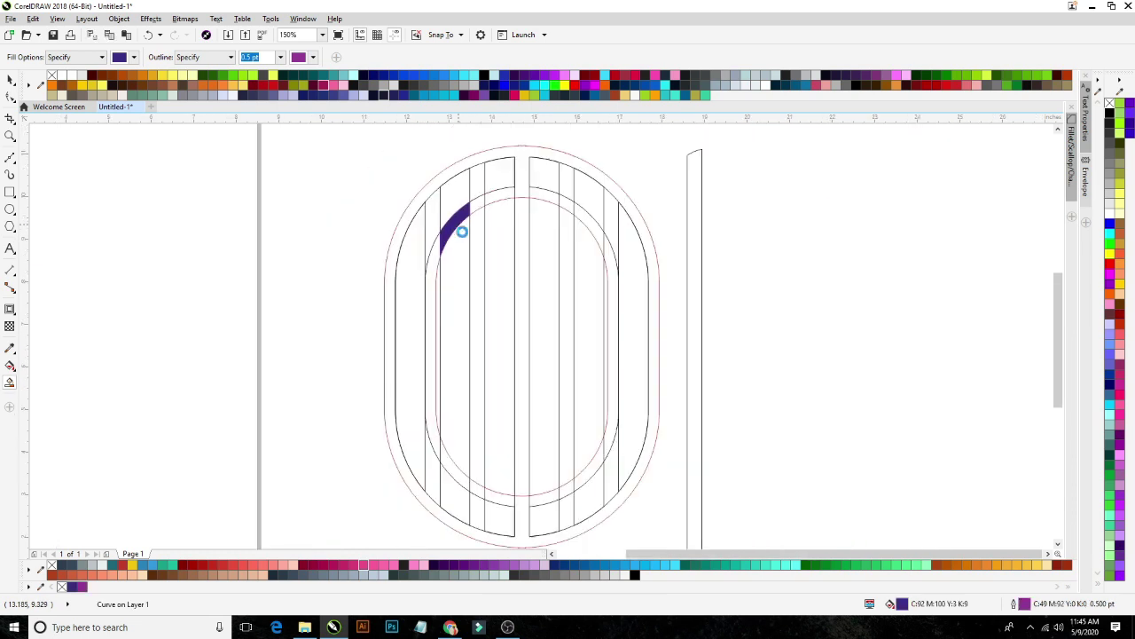
Smart-fill the matching segment at the lower end of the second bar in dark violet.
{"action": "scroll", "coordinate": [461, 230], "scroll_direction": "down", "scroll_amount": 1}
{"action": "scroll", "coordinate": [466, 373], "scroll_direction": "up", "scroll_amount": 1}
{"action": "scroll", "coordinate": [455, 340], "scroll_direction": "up", "scroll_amount": 1}
{"action": "left_click", "coordinate": [452, 346]}
{"action": "scroll", "coordinate": [453, 350], "scroll_direction": "down", "scroll_amount": 1}
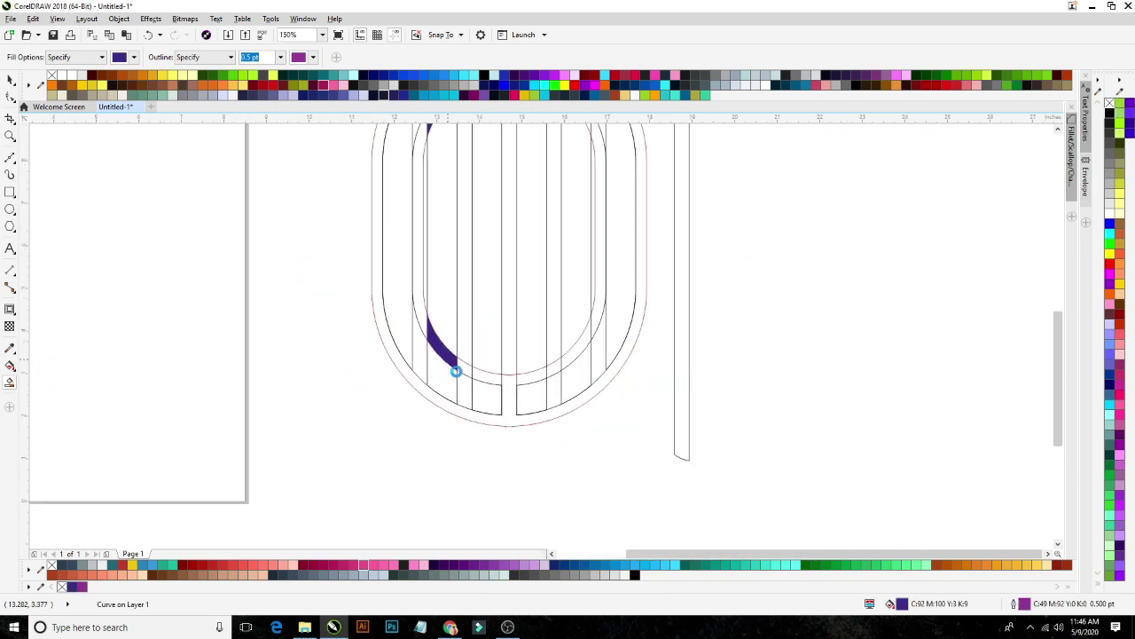
{"action": "scroll", "coordinate": [550, 267], "scroll_direction": "down", "scroll_amount": 1}
{"action": "scroll", "coordinate": [517, 237], "scroll_direction": "up", "scroll_amount": 1}
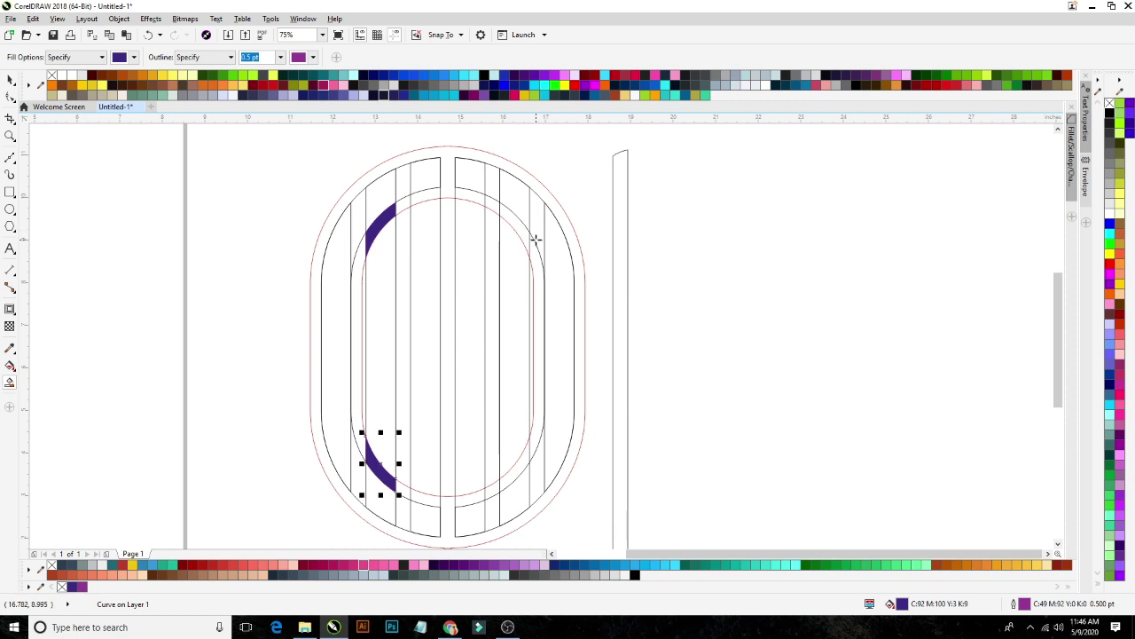
Smart-fill the upper and lower segments of the mirrored right-hand bar, between the ring's inner edge and inner contour, in dark violet.
{"action": "scroll", "coordinate": [521, 230], "scroll_direction": "up", "scroll_amount": 1}
{"action": "left_click", "coordinate": [502, 220]}
{"action": "scroll", "coordinate": [504, 231], "scroll_direction": "down", "scroll_amount": 1}
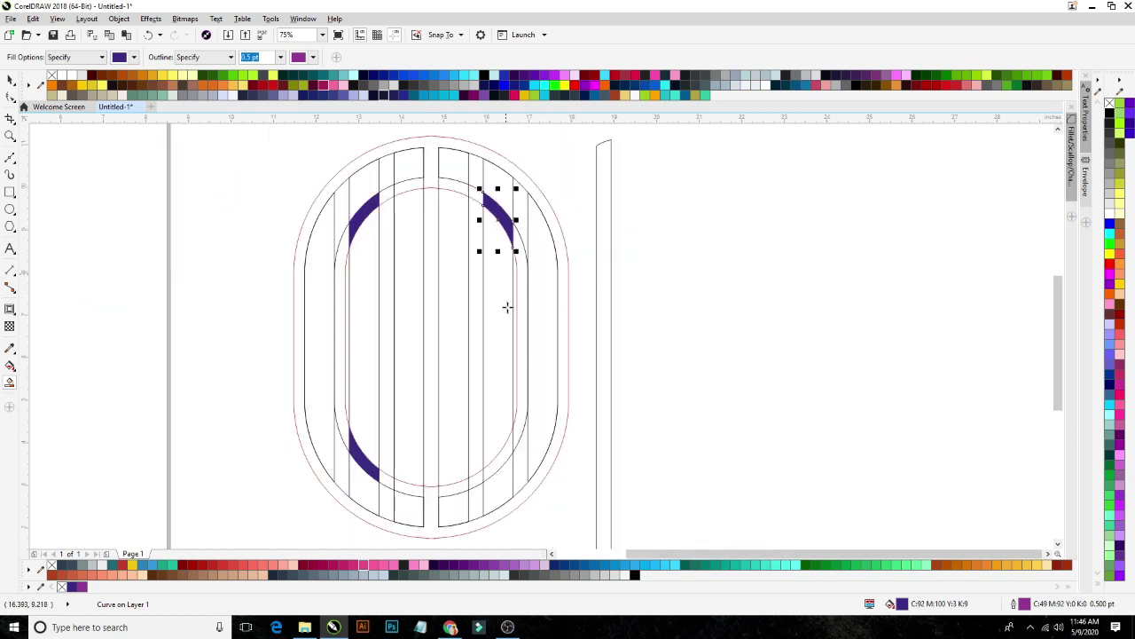
{"action": "scroll", "coordinate": [503, 462], "scroll_direction": "up", "scroll_amount": 1}
{"action": "left_click", "coordinate": [500, 456]}
{"action": "scroll", "coordinate": [500, 456], "scroll_direction": "down", "scroll_amount": 1}
{"action": "scroll", "coordinate": [496, 319], "scroll_direction": "down", "scroll_amount": 1}
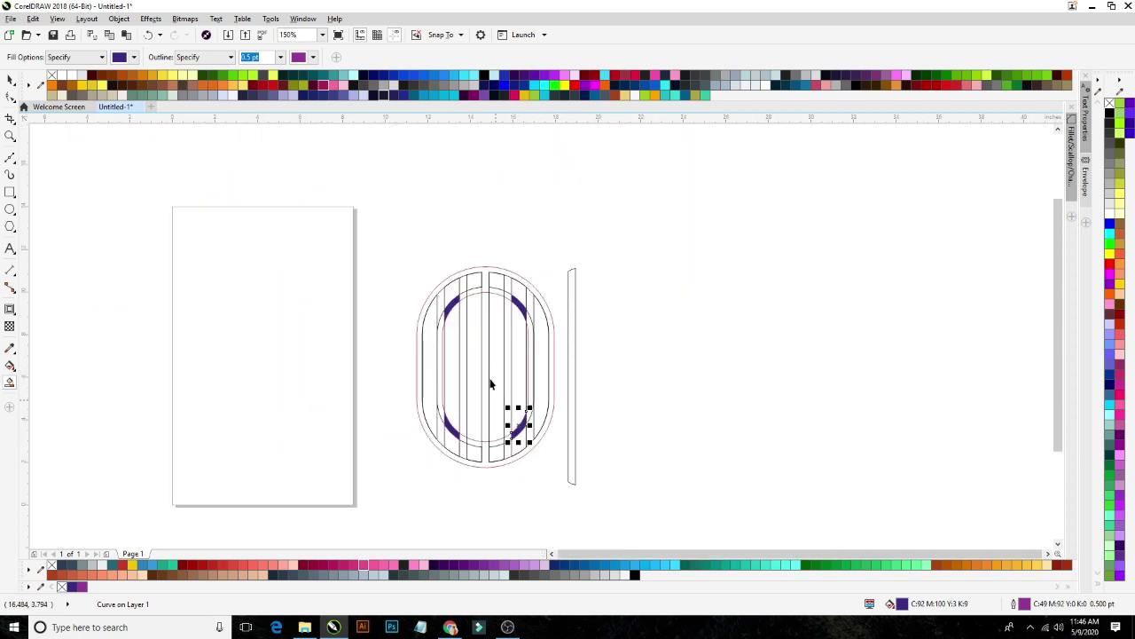
Delete the red contour curves inside and outside the split ring.
{"action": "key", "text": "space"}
{"action": "left_click", "coordinate": [485, 304]}
{"action": "left_click", "coordinate": [485, 291]}
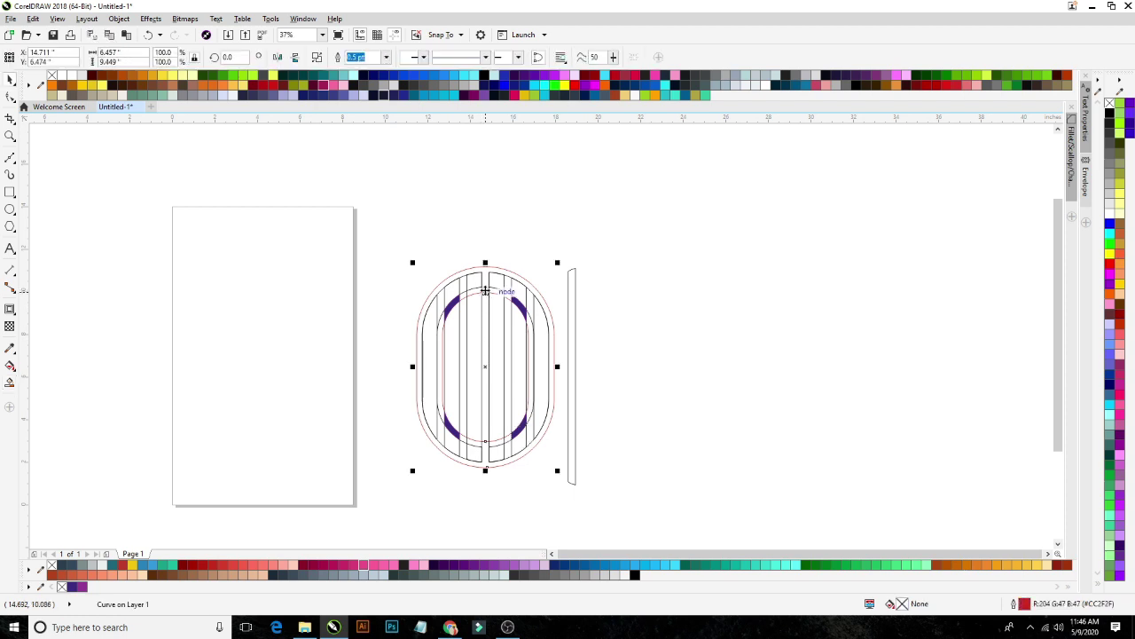
{"action": "key", "text": "Escape"}
Cut the two dark violet segments out of the second bar with Back Minus Front.
{"action": "scroll", "coordinate": [484, 288], "scroll_direction": "up", "scroll_amount": 1}
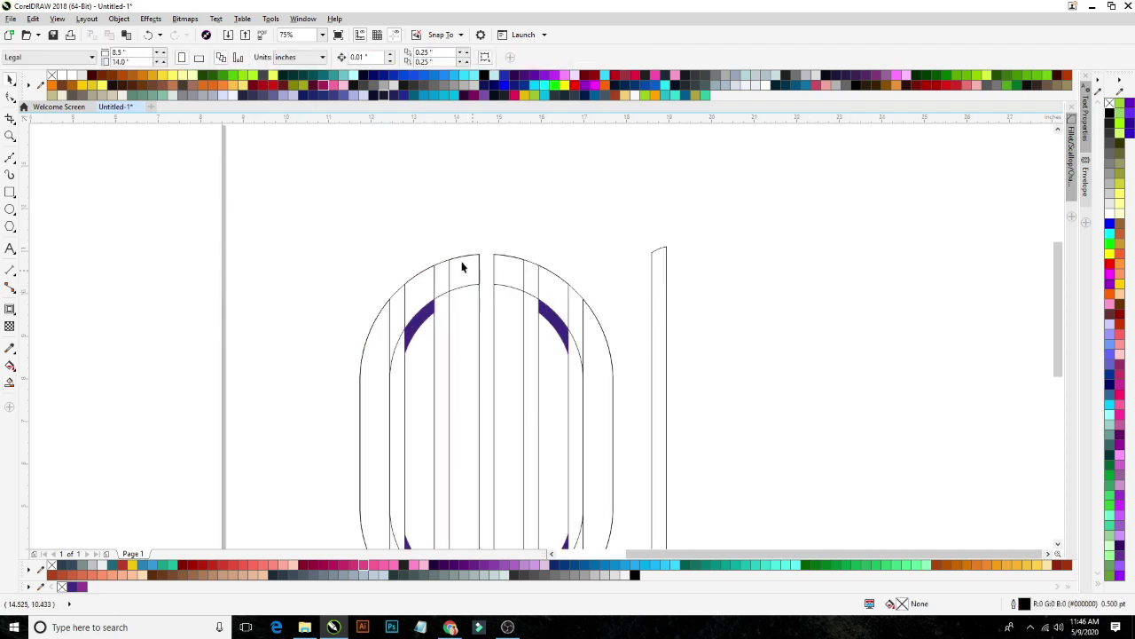
{"action": "scroll", "coordinate": [465, 265], "scroll_direction": "down", "scroll_amount": 1}
{"action": "scroll", "coordinate": [471, 271], "scroll_direction": "up", "scroll_amount": 1}
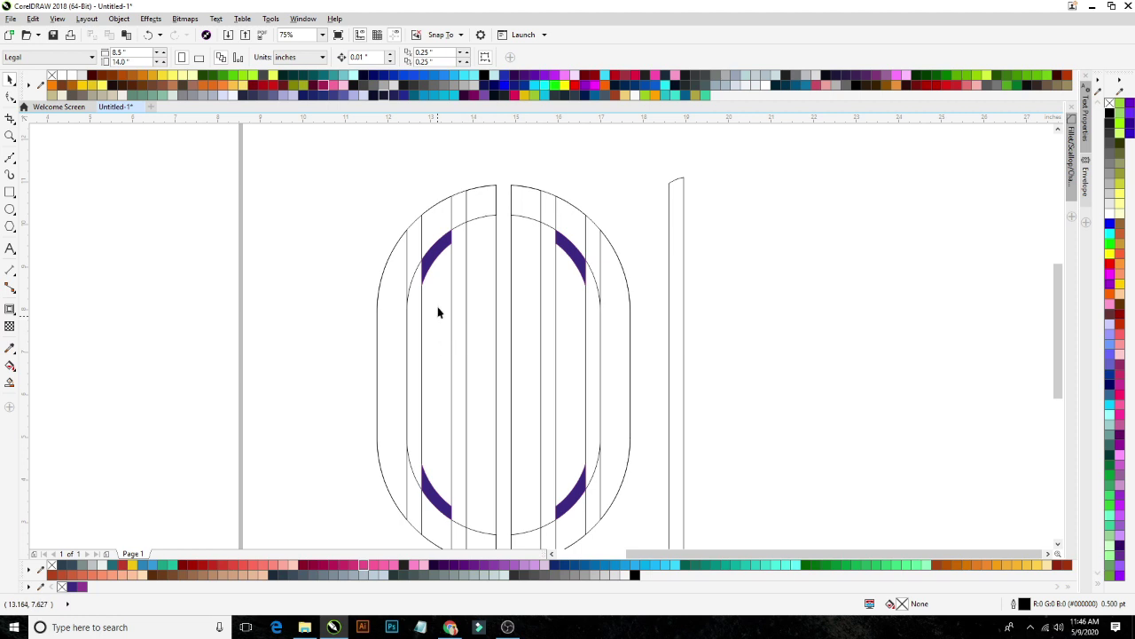
{"action": "scroll", "coordinate": [438, 260], "scroll_direction": "up", "scroll_amount": 1}
{"action": "left_click", "coordinate": [436, 248]}
{"action": "scroll", "coordinate": [436, 248], "scroll_direction": "down", "scroll_amount": 1}
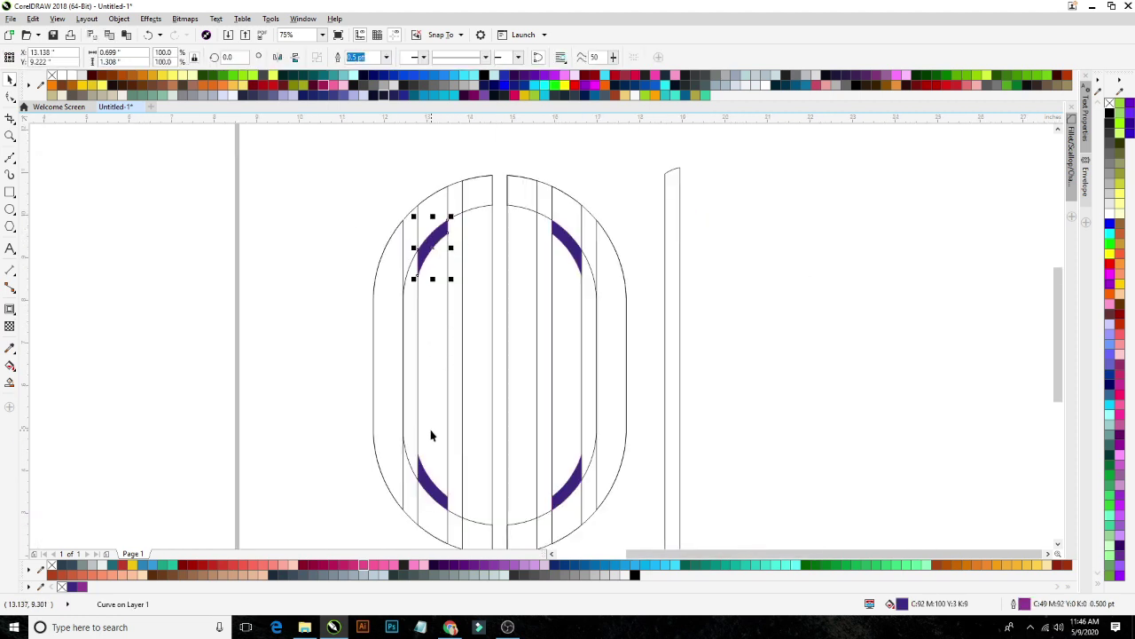
{"action": "scroll", "coordinate": [430, 434], "scroll_direction": "up", "scroll_amount": 1}
{"action": "left_click", "coordinate": [425, 470], "text": "shift"}
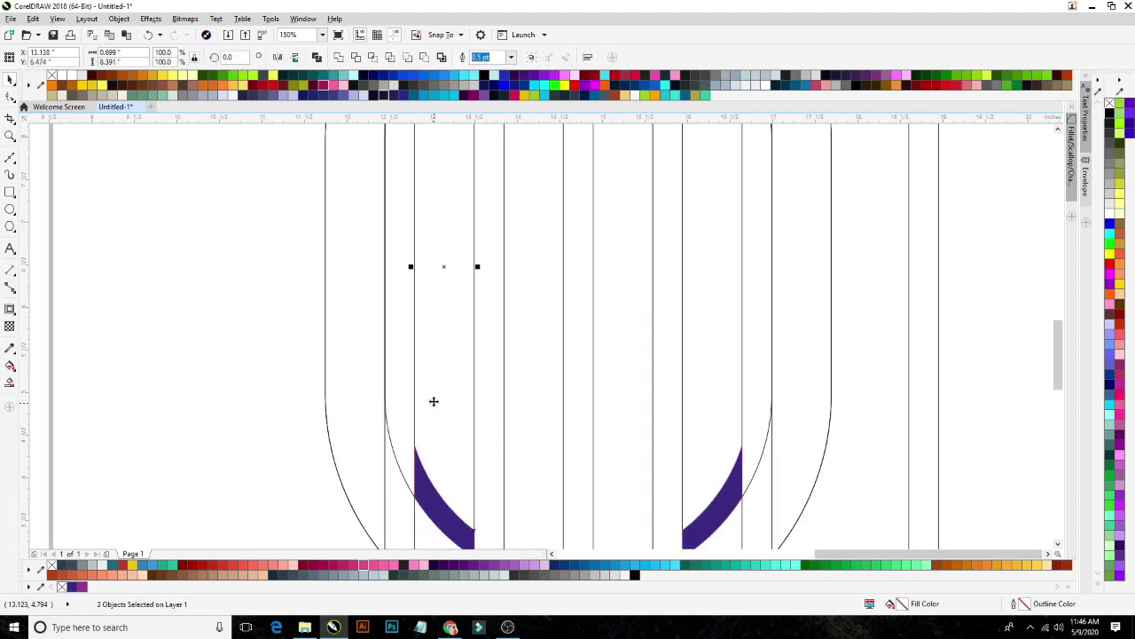
{"action": "left_click", "coordinate": [424, 57]}
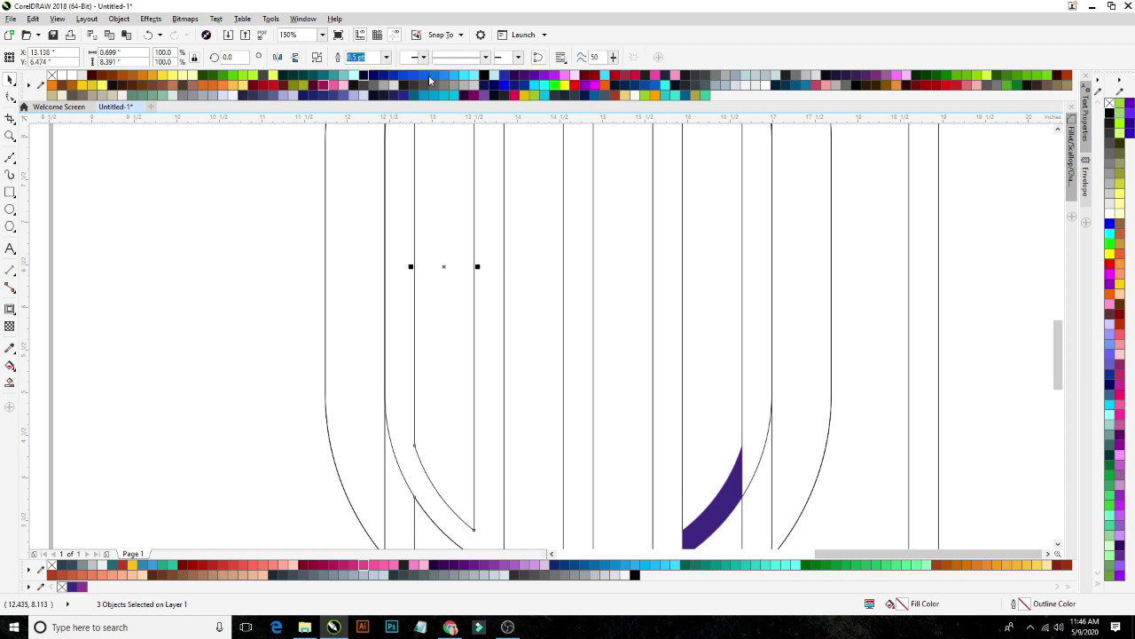
{"action": "left_click", "coordinate": [241, 354]}
Delete the outermost bar on the capsule's left side.
{"action": "scroll", "coordinate": [458, 354], "scroll_direction": "down", "scroll_amount": 1}
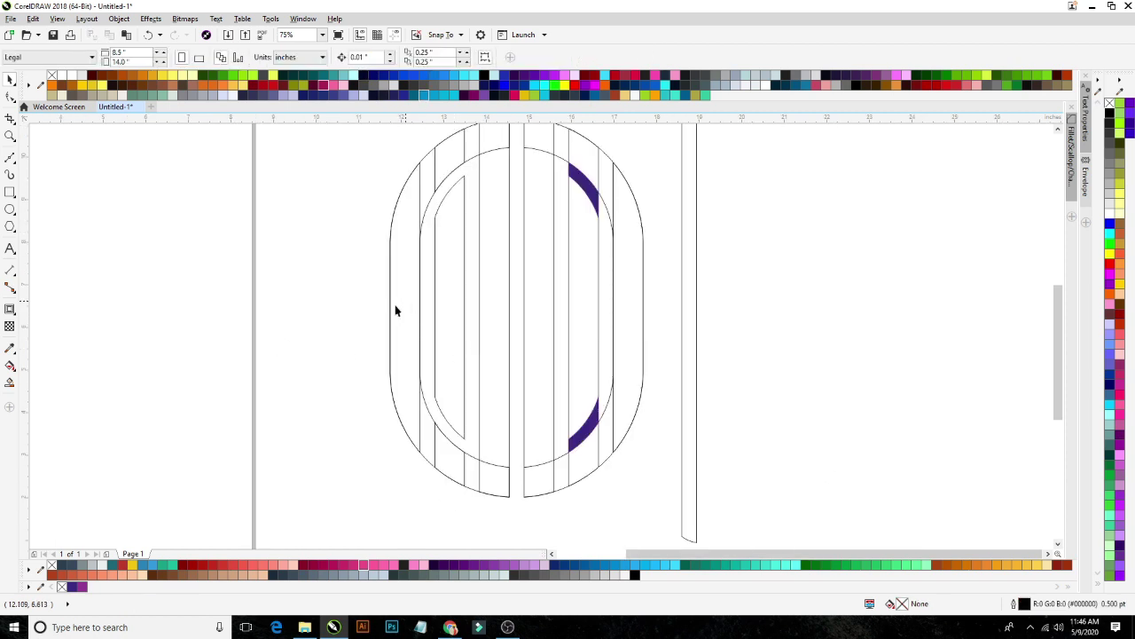
{"action": "left_click_drag", "start_coordinate": [396, 310], "coordinate": [277, 329]}
{"action": "key", "text": "Delete"}
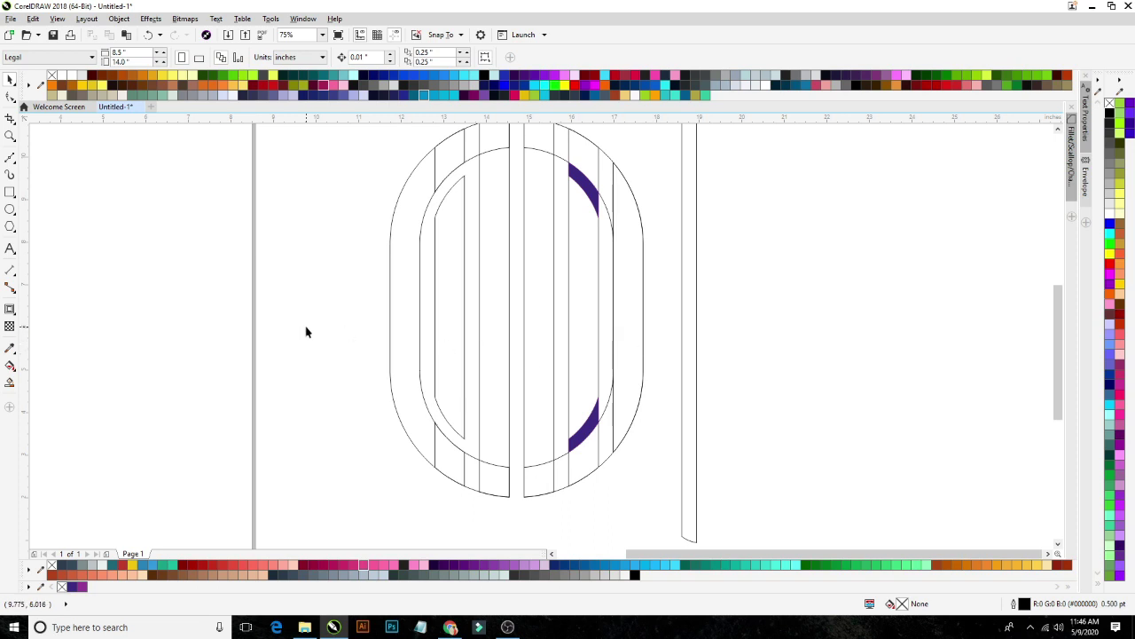
Draw a 0.699-inch square across the width of the bar left of the central gap and centre it vertically on the ring.
{"action": "left_click", "coordinate": [11, 193]}
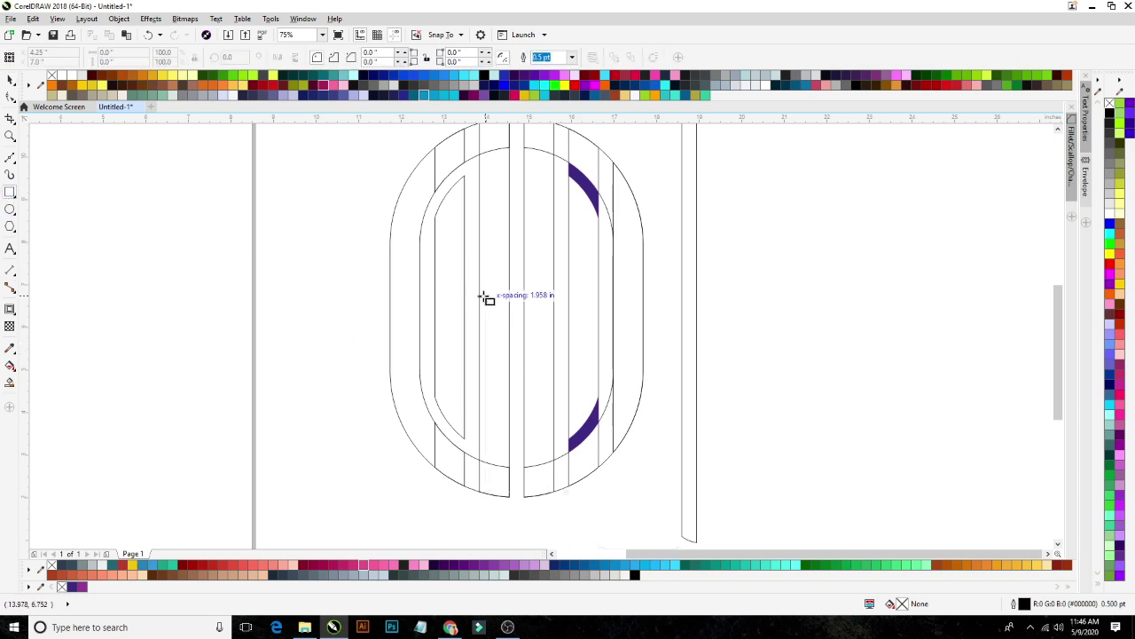
{"action": "left_click_drag", "start_coordinate": [480, 297], "coordinate": [512, 308]}
{"action": "key", "text": "space"}
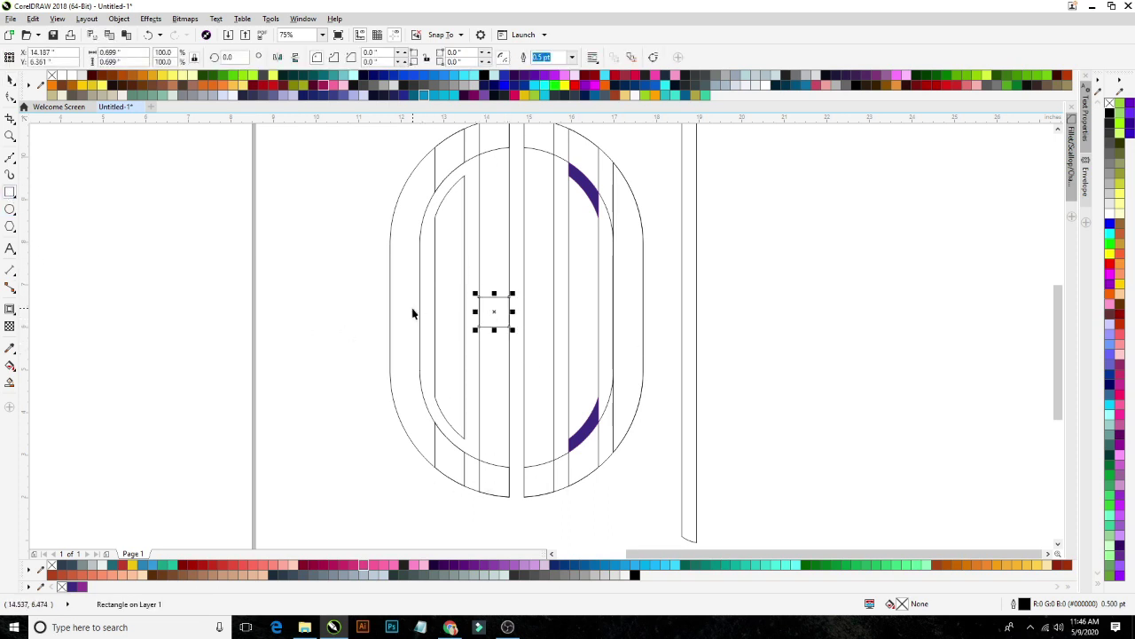
{"action": "left_click", "coordinate": [410, 308], "text": "shift"}
{"action": "left_click_drag", "start_coordinate": [255, 294], "coordinate": [545, 363]}
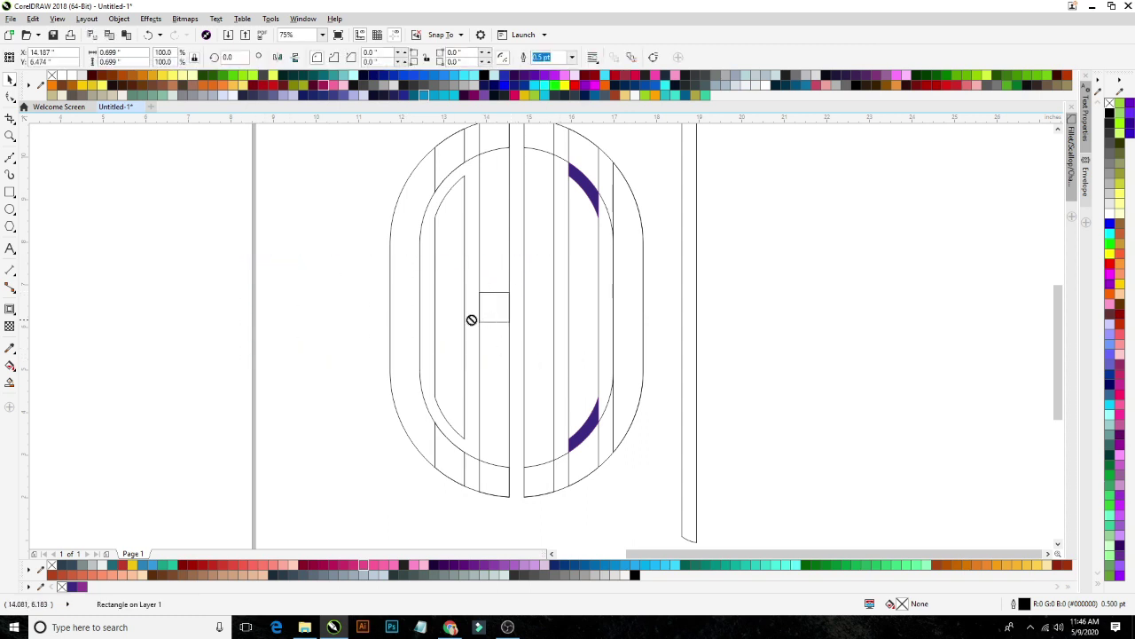
Cut a gap through the ring's left side just above its middle, using the square widened to 1.04 inches and shifted up by its height.
{"action": "left_click_drag", "start_coordinate": [476, 320], "coordinate": [447, 308]}
{"action": "scroll", "coordinate": [431, 310], "scroll_direction": "up", "scroll_amount": 2}
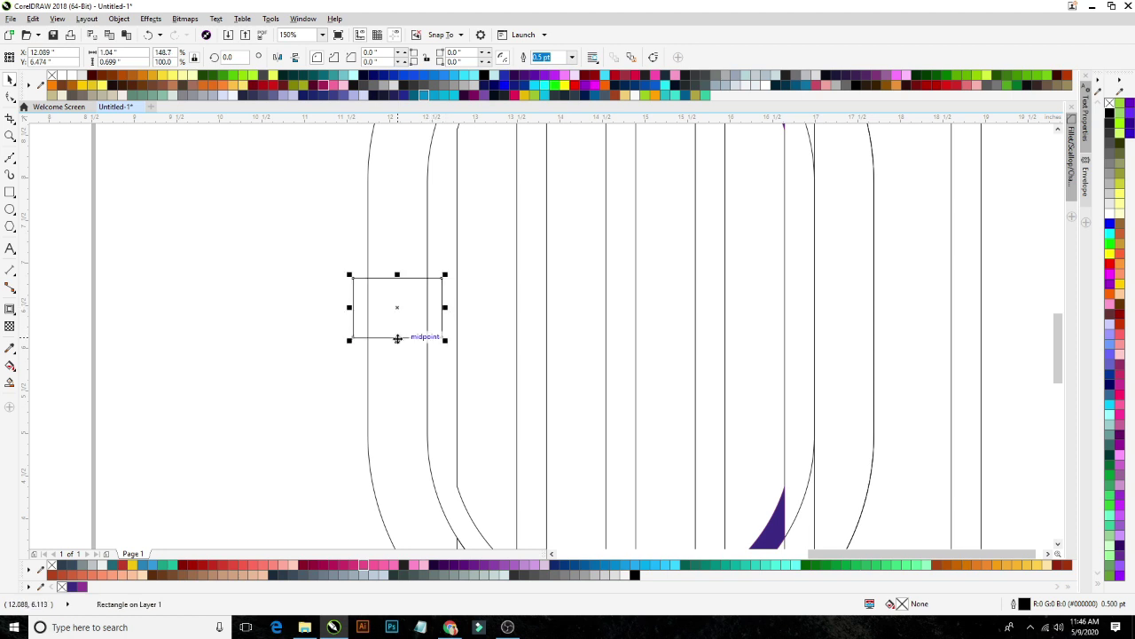
{"action": "left_click_drag", "start_coordinate": [397, 338], "coordinate": [398, 278]}
{"action": "left_click", "coordinate": [387, 128], "text": "shift"}
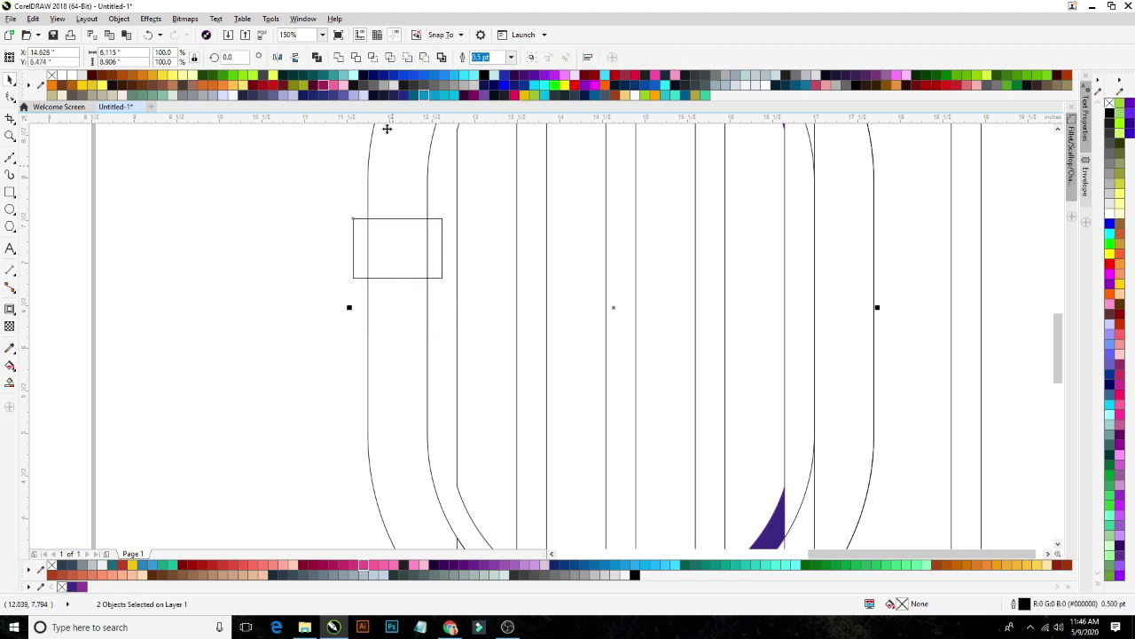
{"action": "left_click", "coordinate": [260, 322]}
{"action": "scroll", "coordinate": [411, 350], "scroll_direction": "down", "scroll_amount": 1}
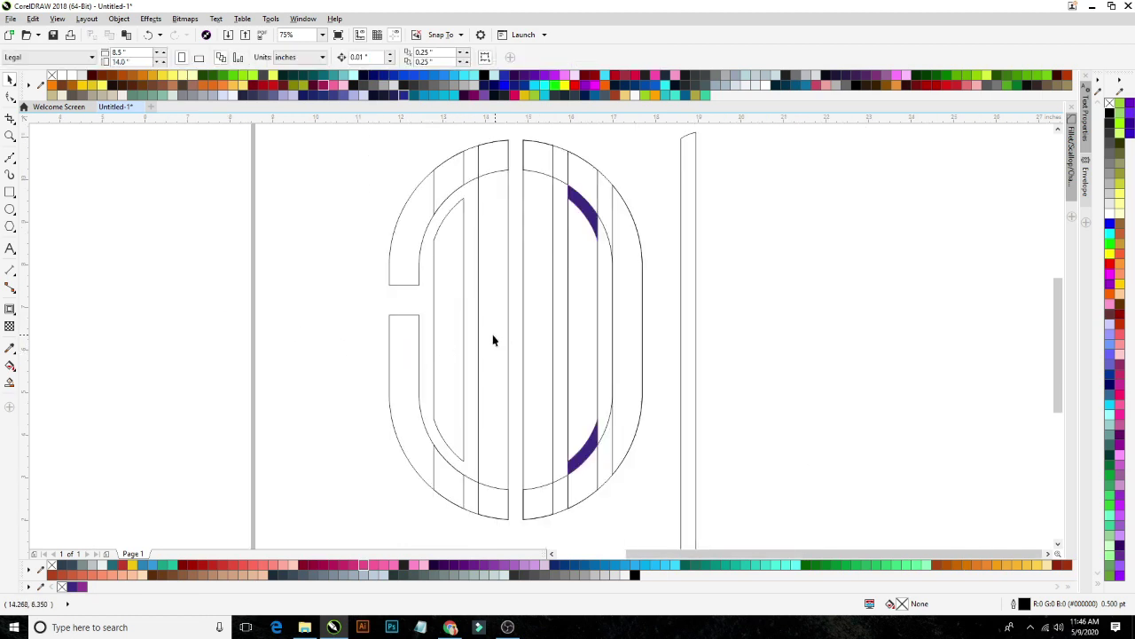
Draw a 0.699-inch square directly below the ring's left gap and stretch it past the ring's right side to about 6.853 inches wide.
{"action": "scroll", "coordinate": [477, 376], "scroll_direction": "down", "scroll_amount": 1}
{"action": "scroll", "coordinate": [508, 380], "scroll_direction": "up", "scroll_amount": 1}
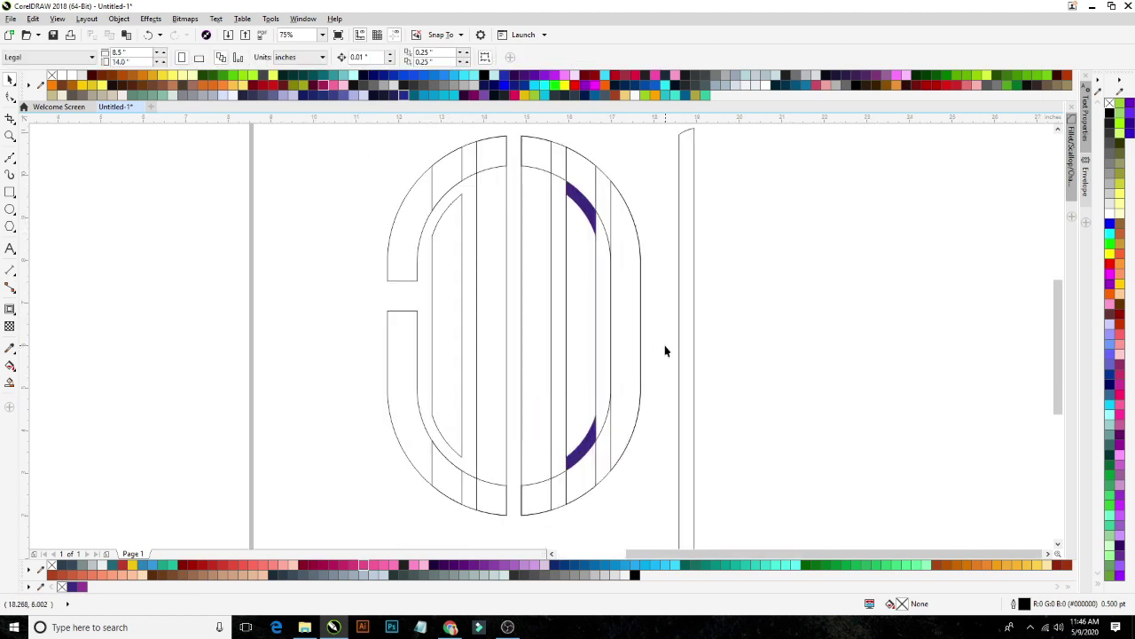
{"action": "left_click_drag", "start_coordinate": [659, 351], "coordinate": [631, 351]}
{"action": "left_click", "coordinate": [8, 193]}
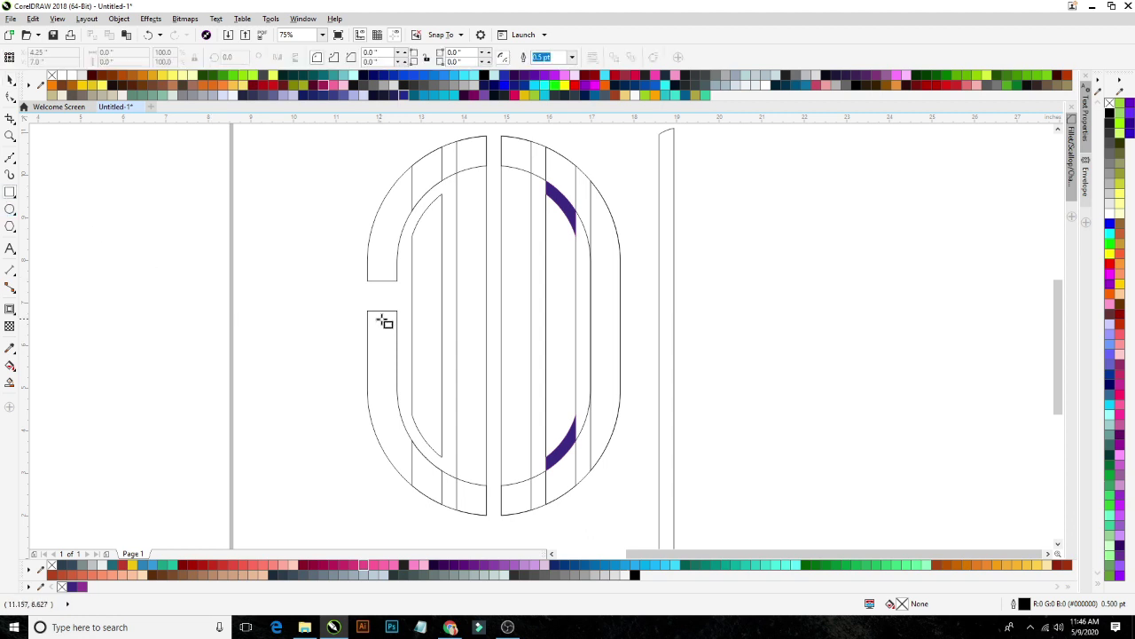
{"action": "left_click_drag", "start_coordinate": [368, 311], "coordinate": [666, 332]}
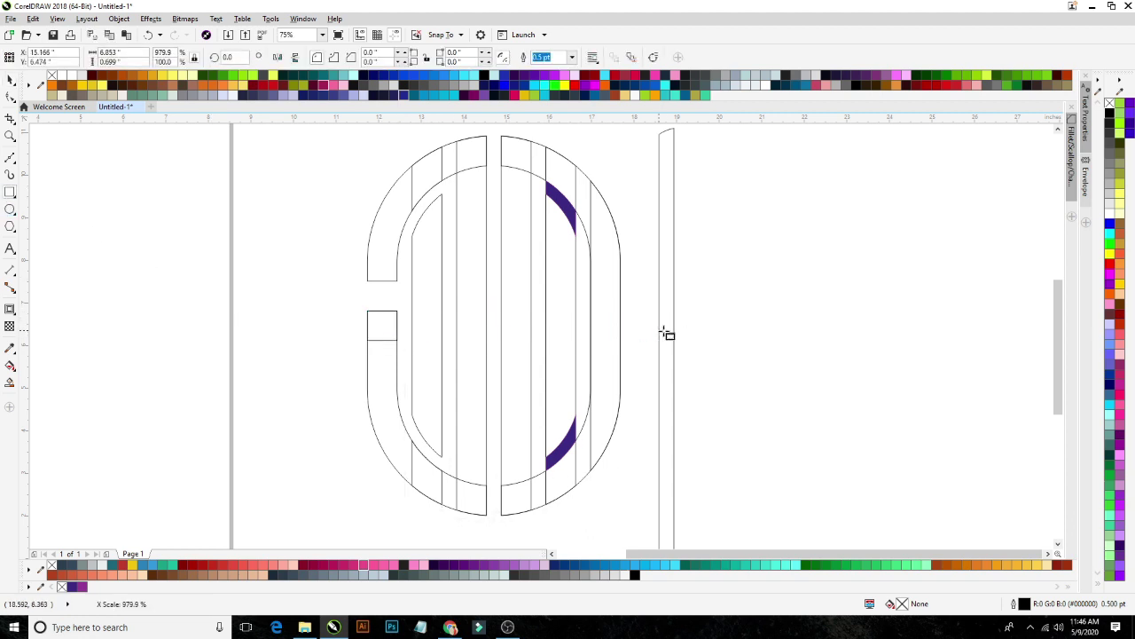
Shorten the horizontal rectangle to 1.748 inches, spanning from the violet-tipped right bar's left edge to the ring's outer edge.
{"action": "left_click", "coordinate": [594, 296], "text": "shift"}
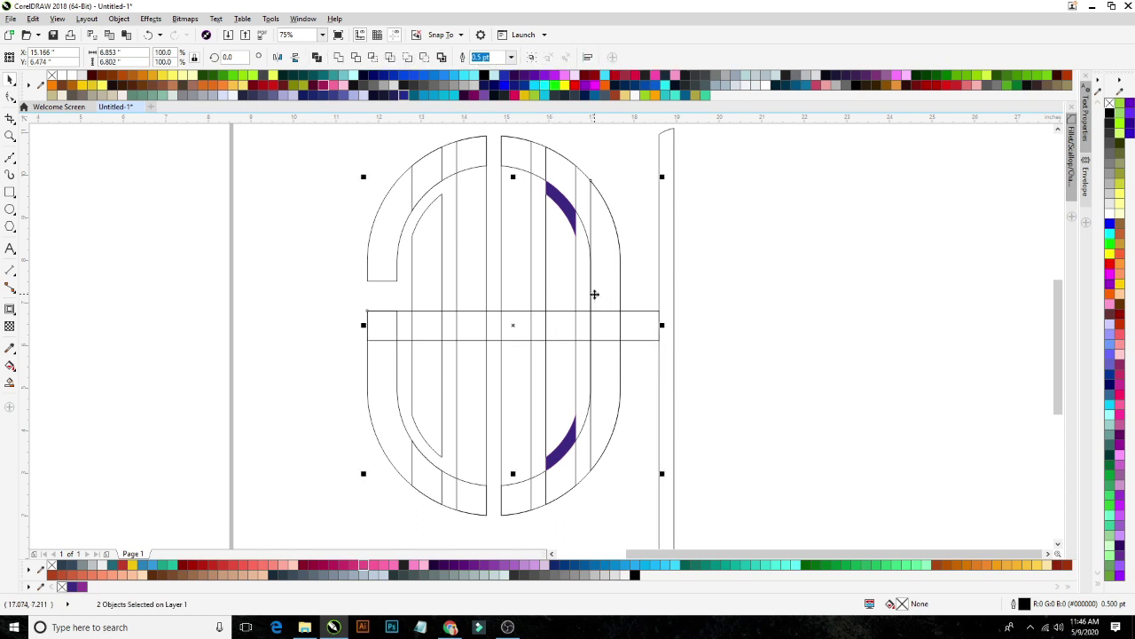
{"action": "left_click", "coordinate": [755, 319]}
{"action": "left_click", "coordinate": [636, 339]}
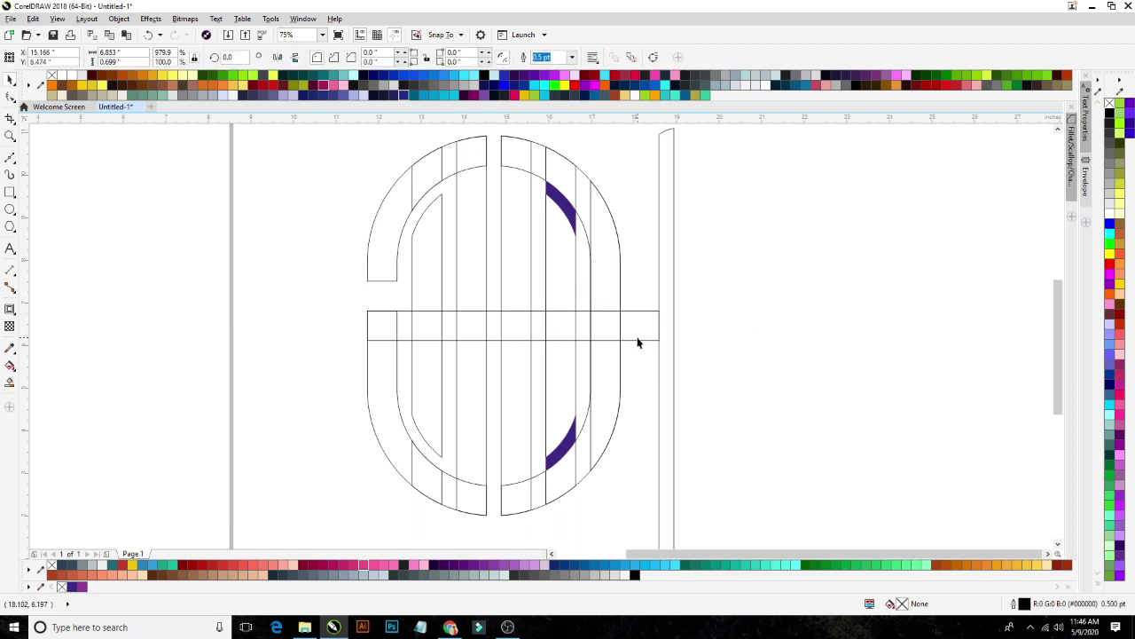
{"action": "left_click_drag", "start_coordinate": [361, 325], "coordinate": [542, 325]}
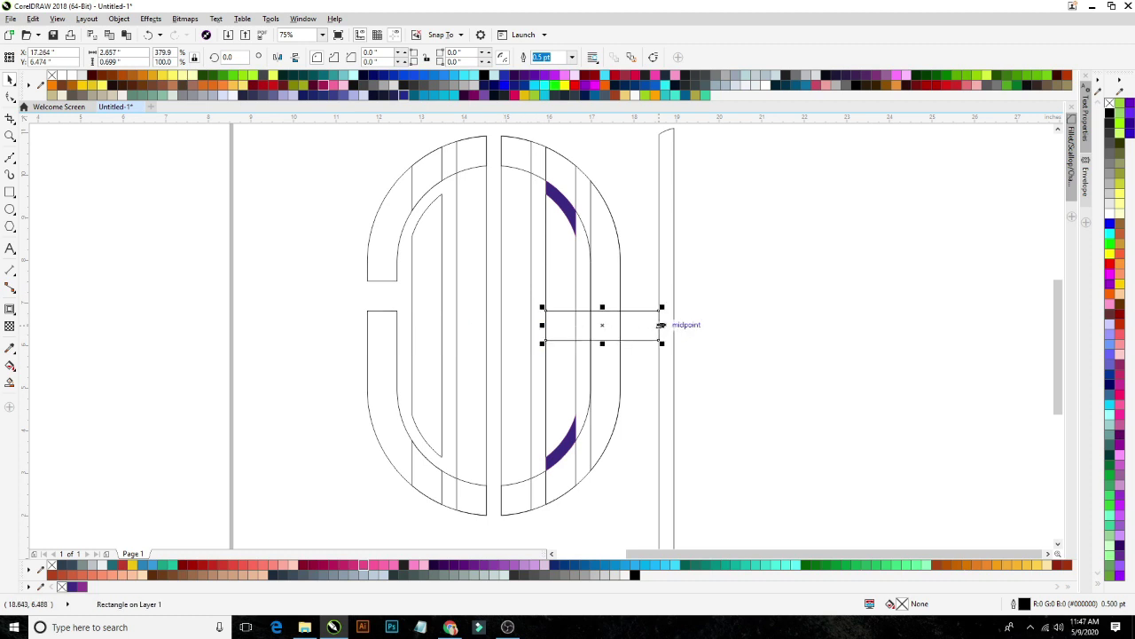
{"action": "left_click_drag", "start_coordinate": [662, 326], "coordinate": [623, 329]}
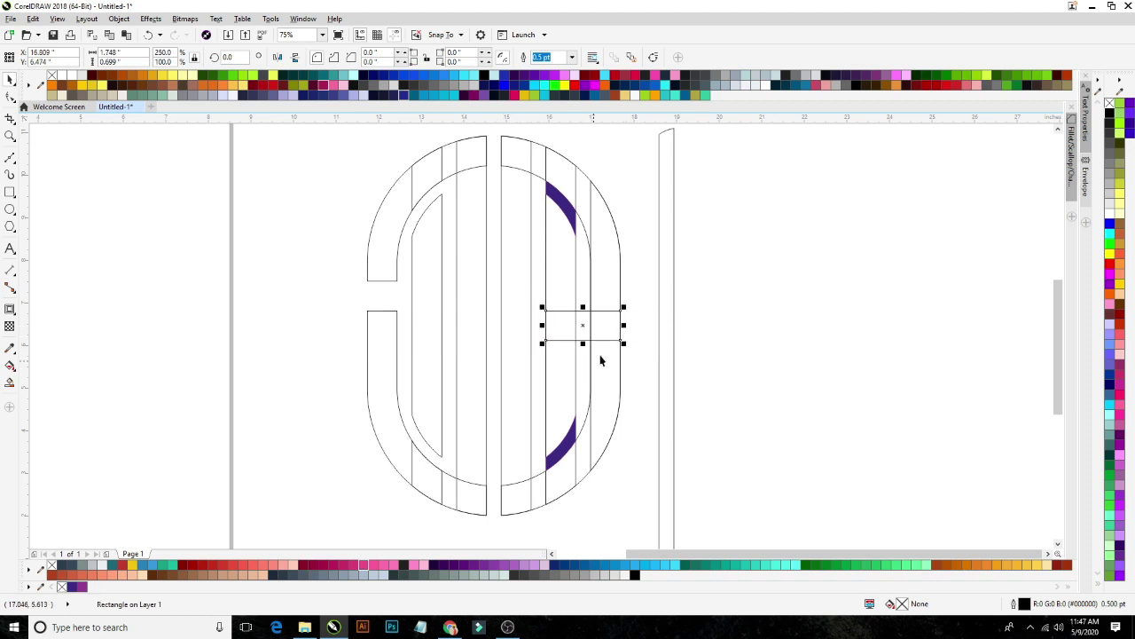
Cut the upper and lower dark violet segments out of the right-hand bar with Back Minus Front.
{"action": "left_click", "coordinate": [570, 214]}
{"action": "left_click", "coordinate": [558, 251], "text": "shift"}
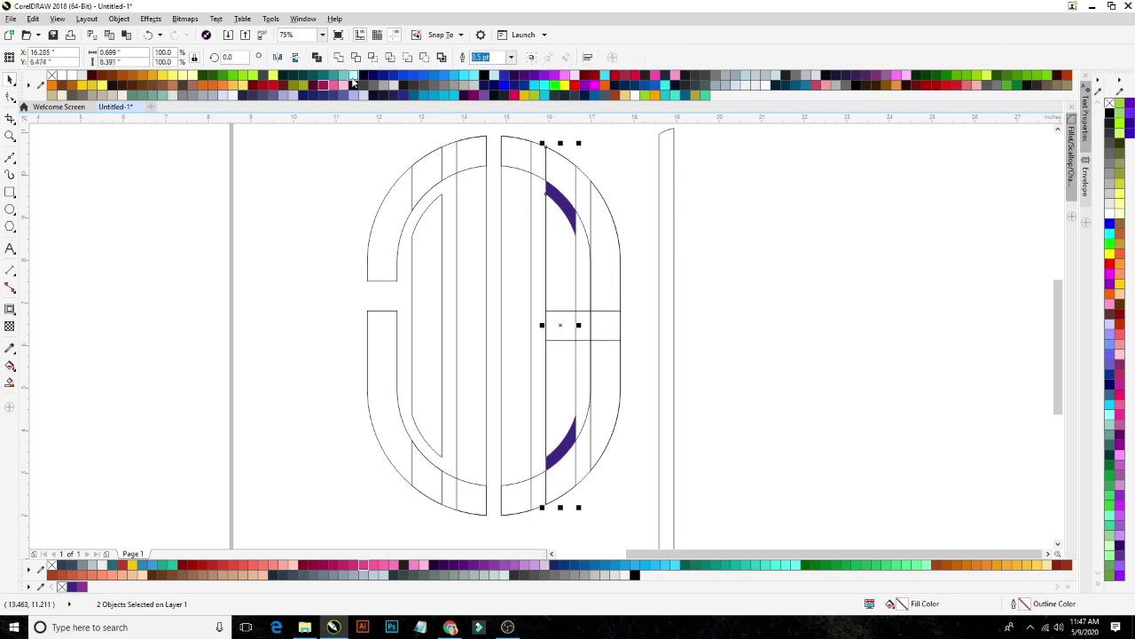
{"action": "left_click", "coordinate": [426, 59]}
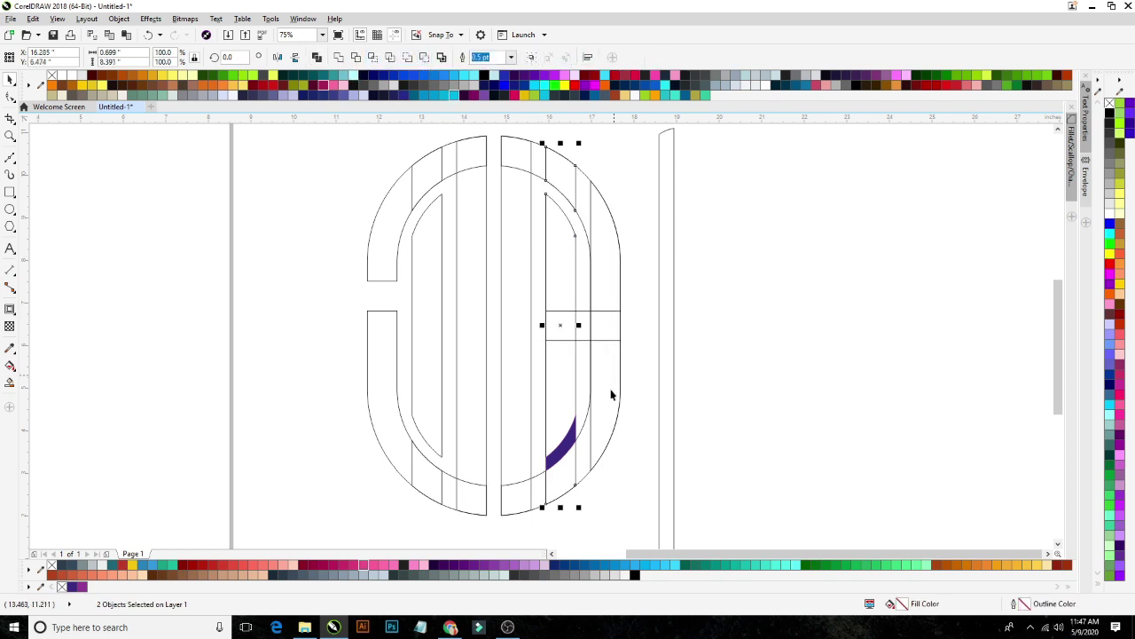
{"action": "left_click", "coordinate": [566, 452]}
{"action": "left_click", "coordinate": [545, 359], "text": "shift"}
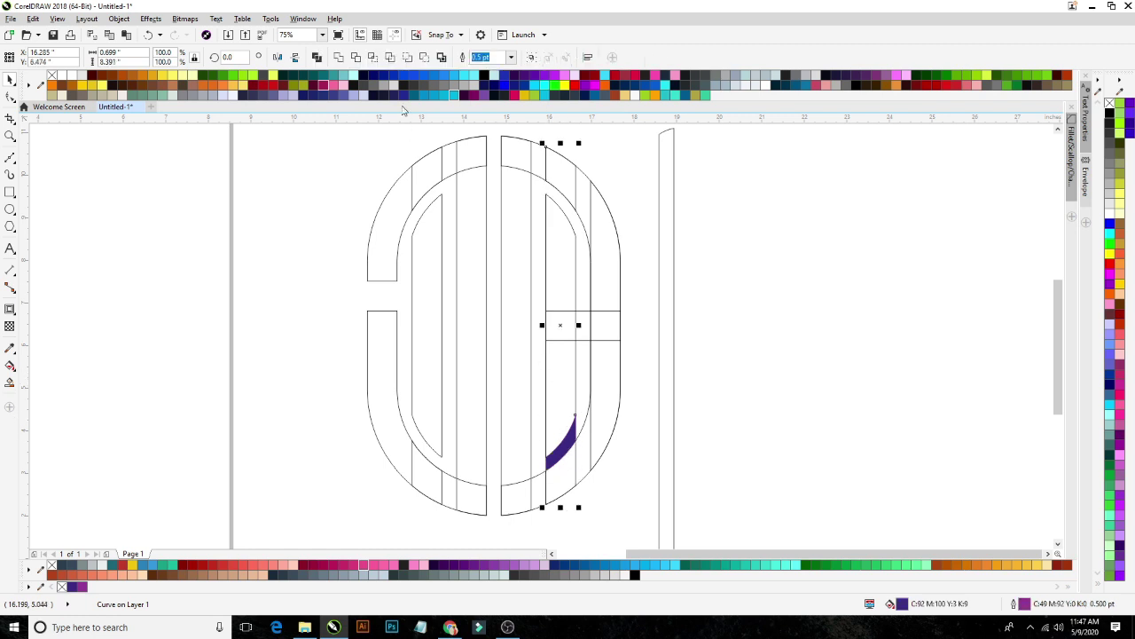
{"action": "left_click", "coordinate": [426, 59]}
{"action": "left_click", "coordinate": [656, 291]}
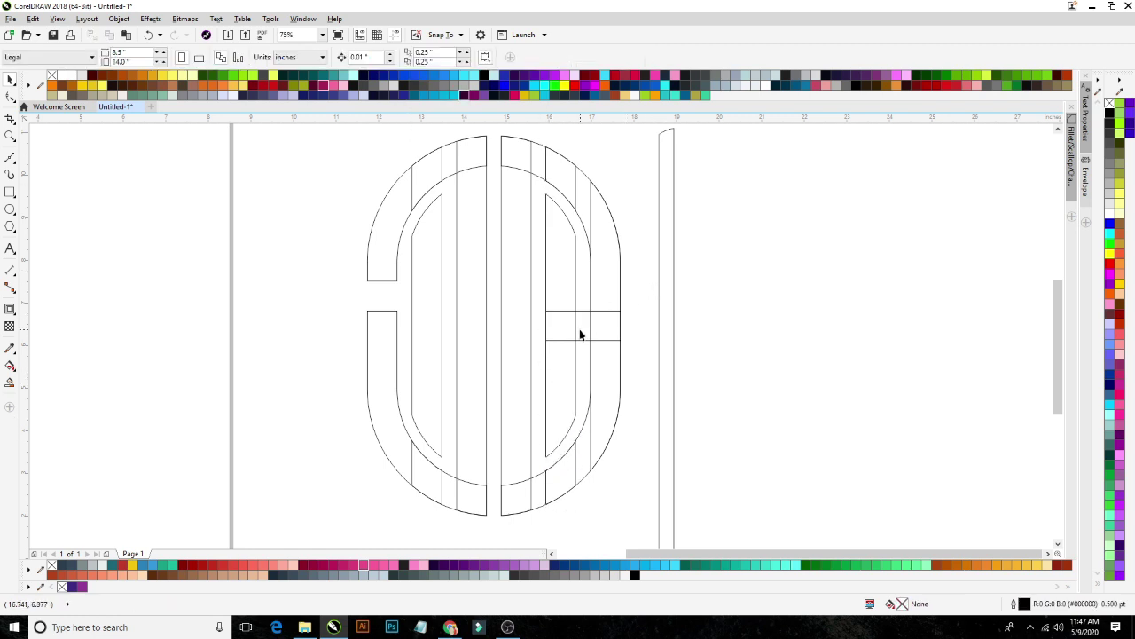
Weld the horizontal rectangle to the right trimmed bar and delete the outermost bar on the capsule's right side.
{"action": "left_click", "coordinate": [581, 333]}
{"action": "left_click", "coordinate": [561, 291], "text": "shift"}
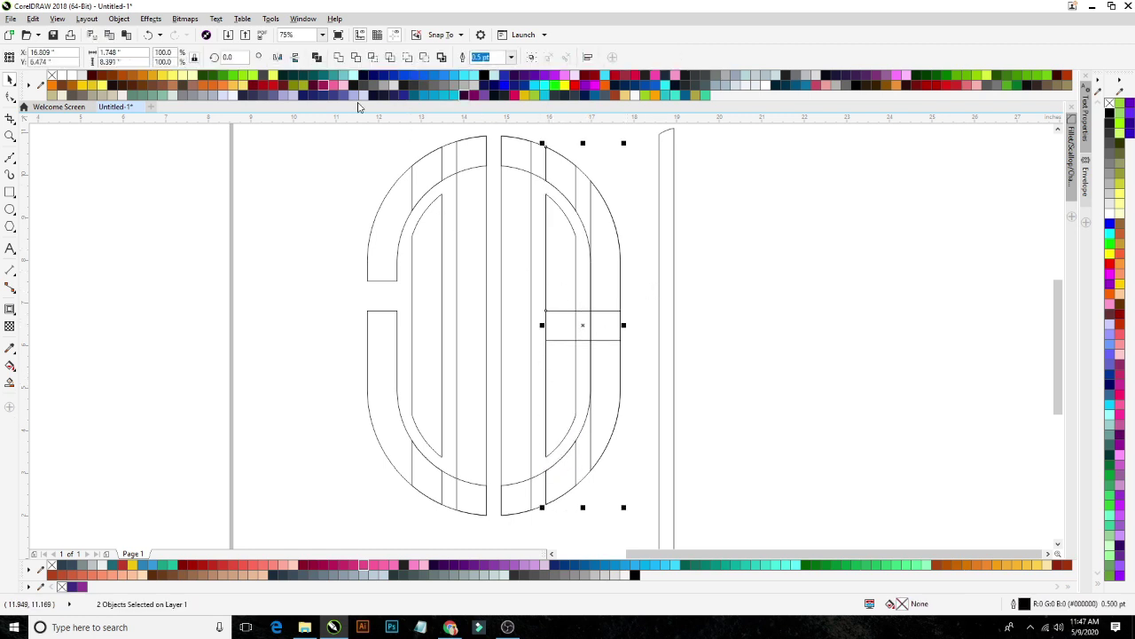
{"action": "left_click", "coordinate": [339, 59]}
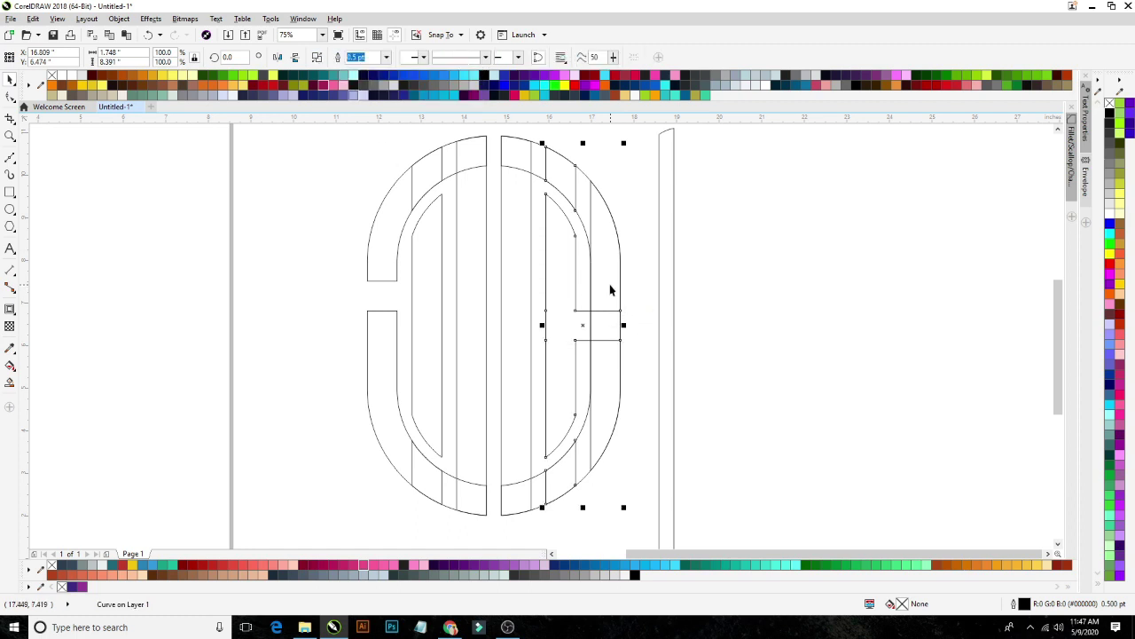
{"action": "left_click_drag", "start_coordinate": [611, 290], "coordinate": [774, 309]}
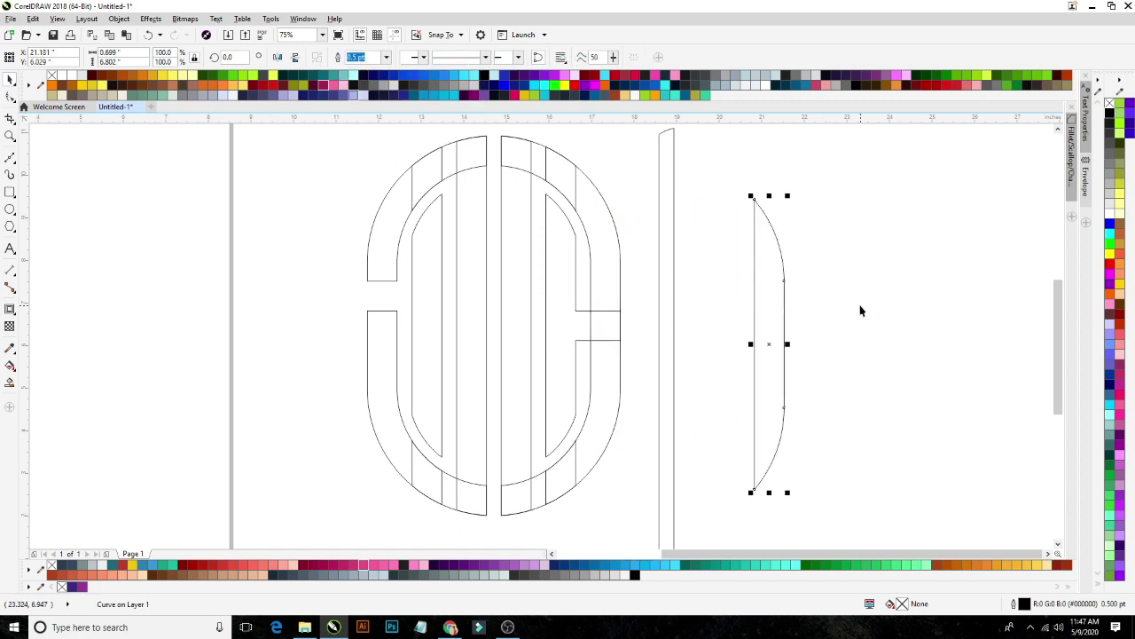
{"action": "key", "text": "Delete"}
Rotate the narrow cutting strip to 270 degrees so it lies horizontally beside the ring, and shorten it to about 1.938 inches.
{"action": "left_click", "coordinate": [659, 317]}
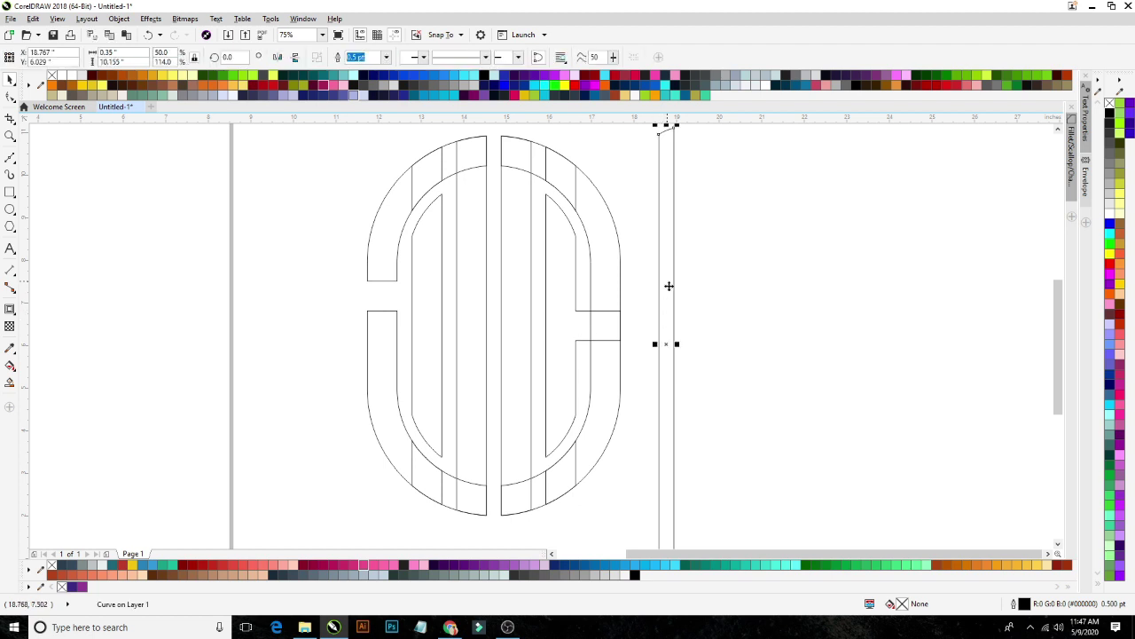
{"action": "scroll", "coordinate": [661, 317], "scroll_direction": "down", "scroll_amount": 2}
{"action": "mouse_move", "coordinate": [681, 303]}
{"action": "left_mouse_down"}
{"action": "mouse_move", "coordinate": [675, 315]}
{"action": "mouse_move", "coordinate": [640, 201]}
{"action": "mouse_move", "coordinate": [698, 305]}
{"action": "left_mouse_up"}
{"action": "scroll", "coordinate": [664, 310], "scroll_direction": "up", "scroll_amount": 4}
{"action": "left_click", "coordinate": [642, 286]}
{"action": "left_click", "coordinate": [698, 354]}
{"action": "scroll", "coordinate": [686, 324], "scroll_direction": "down", "scroll_amount": 1}
{"action": "scroll", "coordinate": [686, 324], "scroll_direction": "down", "scroll_amount": 1}
{"action": "scroll", "coordinate": [603, 297], "scroll_direction": "up", "scroll_amount": 1}
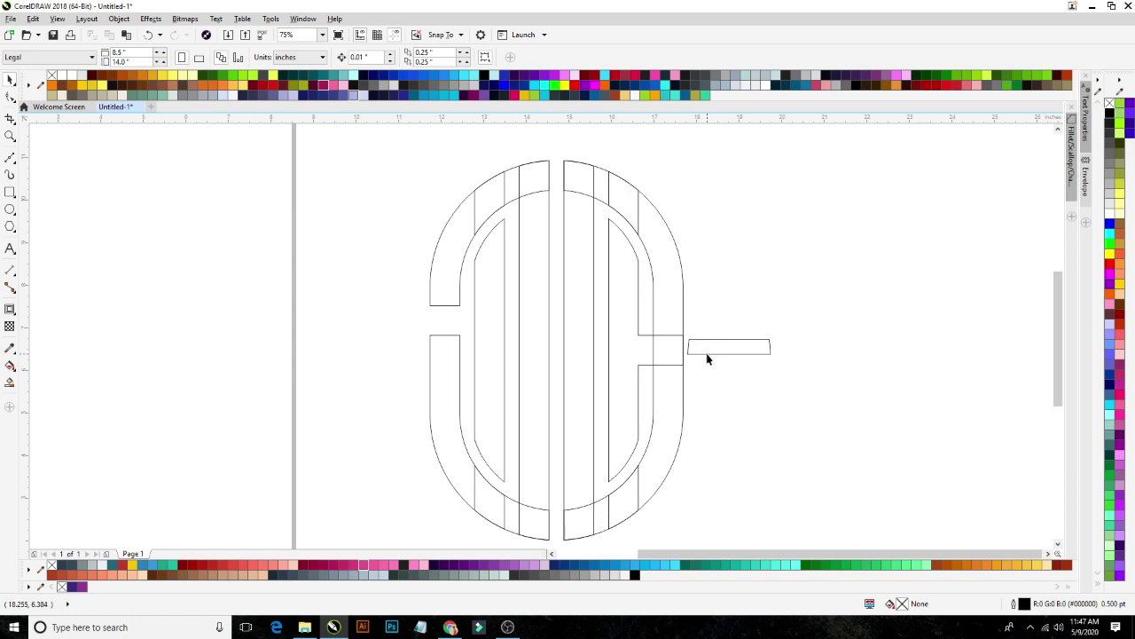
Cut a narrow gap through the ring's right side directly above the welded tab with the horizontal strip, and move the strip clear.
{"action": "left_click_drag", "start_coordinate": [707, 353], "coordinate": [666, 331]}
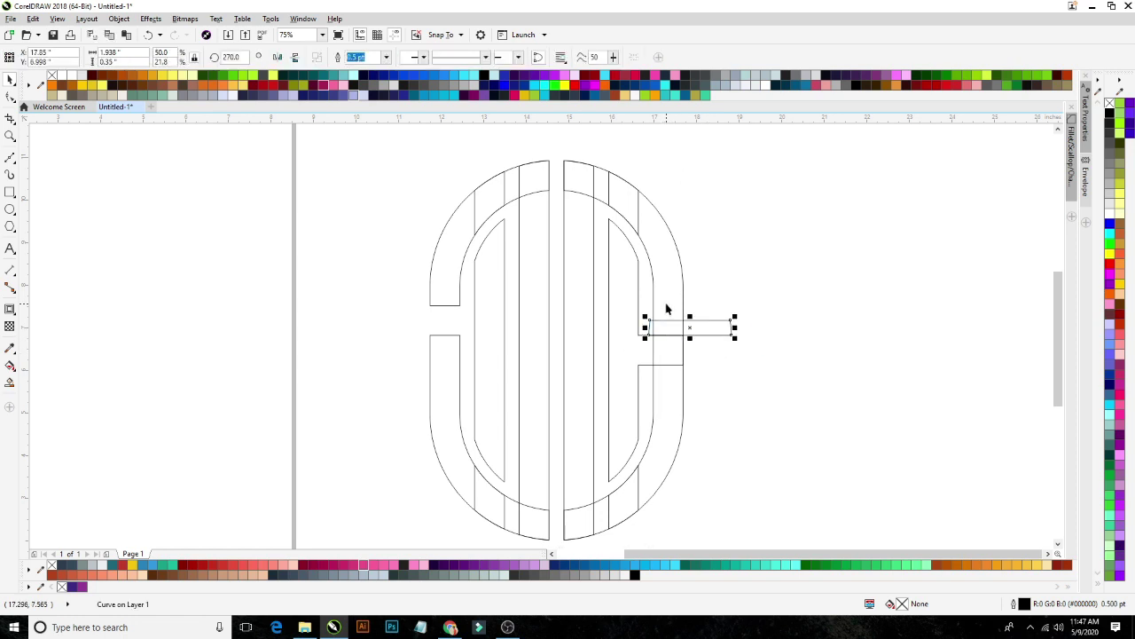
{"action": "left_click", "coordinate": [667, 308], "text": "shift"}
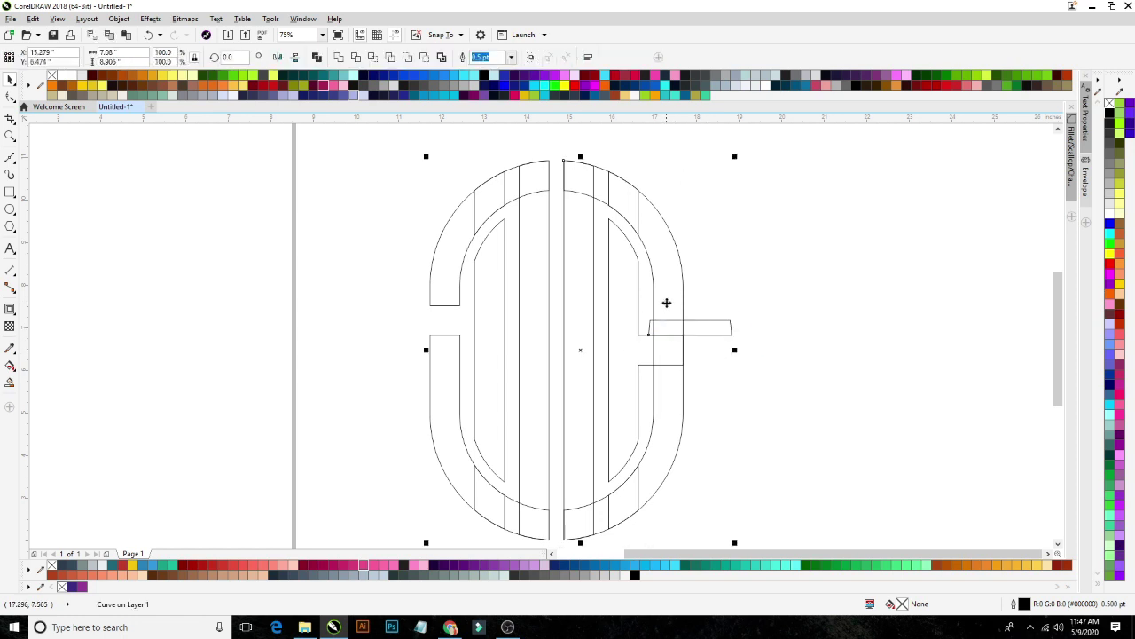
{"action": "left_click", "coordinate": [755, 257]}
{"action": "left_click_drag", "start_coordinate": [715, 327], "coordinate": [853, 284]}
{"action": "scroll", "coordinate": [662, 336], "scroll_direction": "down", "scroll_amount": 1}
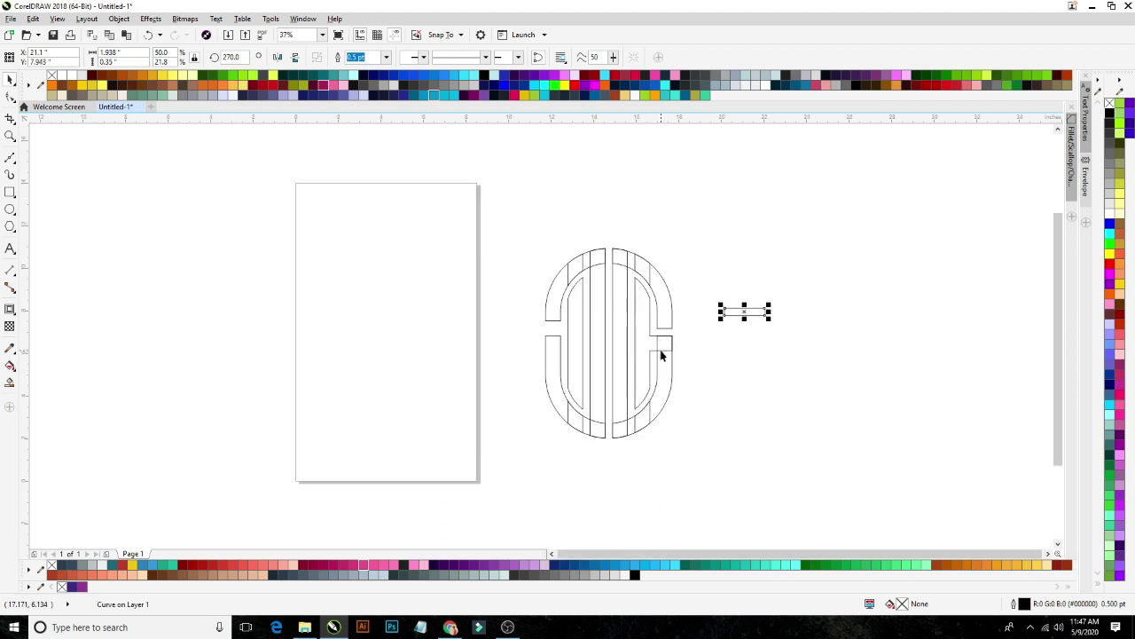
Weld the right-hand trimmed bar with its horizontal tab to the split ring.
{"action": "scroll", "coordinate": [661, 355], "scroll_direction": "up", "scroll_amount": 2}
{"action": "left_click", "coordinate": [626, 347]}
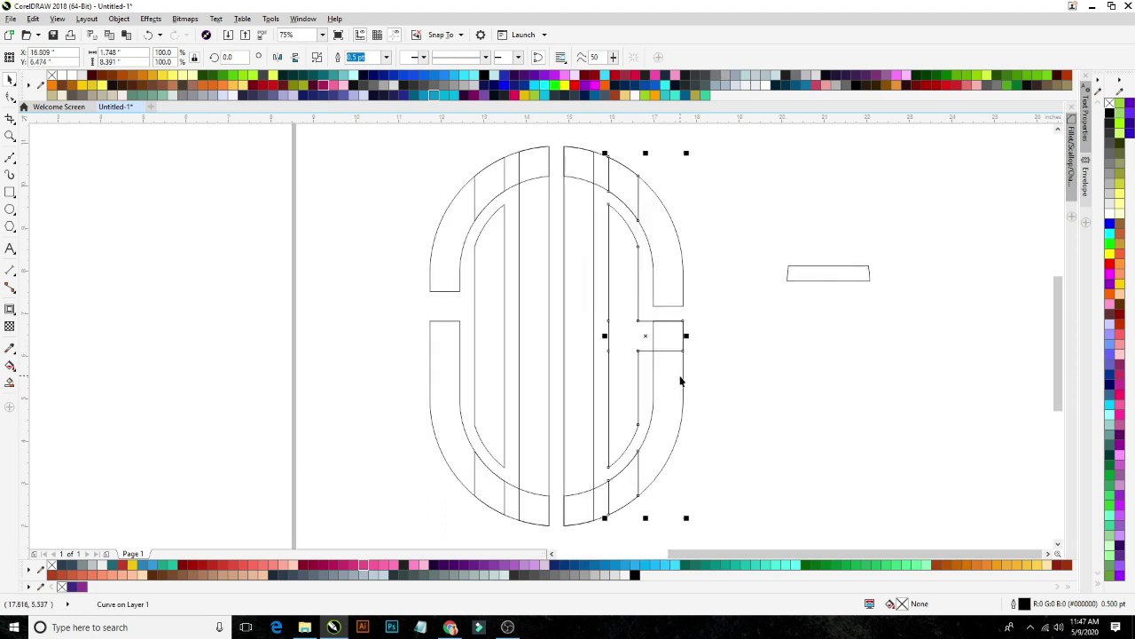
{"action": "left_click", "coordinate": [513, 207], "text": "shift"}
{"action": "key", "text": "ctrl+l"}
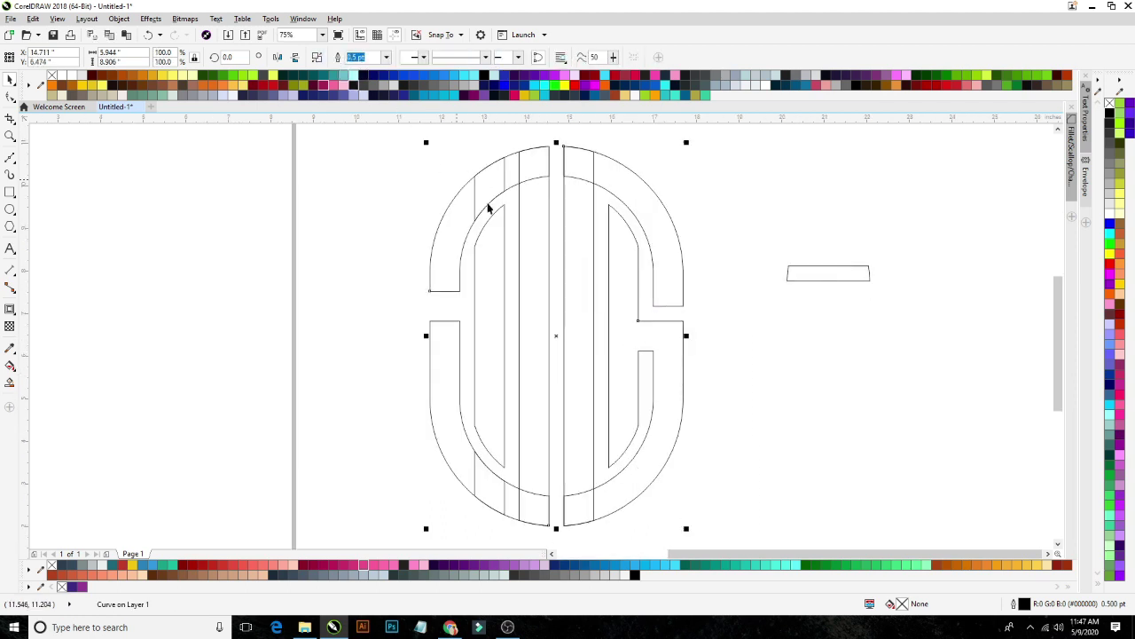
Weld the two vertical bars of the capsule's left half to the split ring.
{"action": "left_click", "coordinate": [533, 269]}
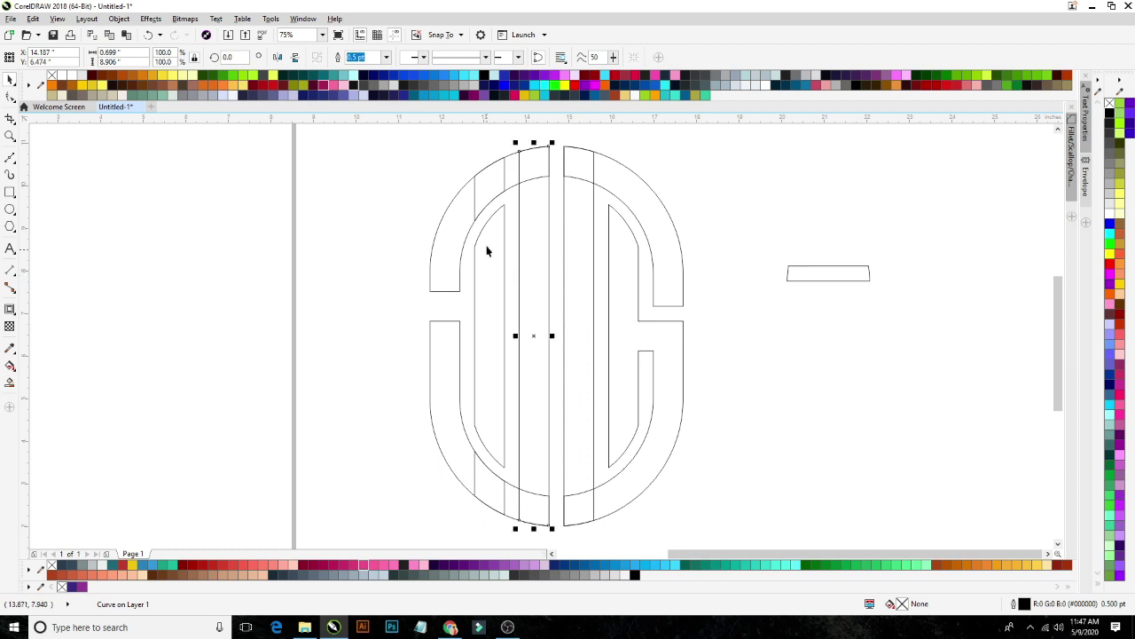
{"action": "scroll", "coordinate": [451, 238], "scroll_direction": "down", "scroll_amount": 2}
{"action": "left_click_drag", "start_coordinate": [385, 158], "coordinate": [550, 430]}
{"action": "key", "text": "ctrl+l"}
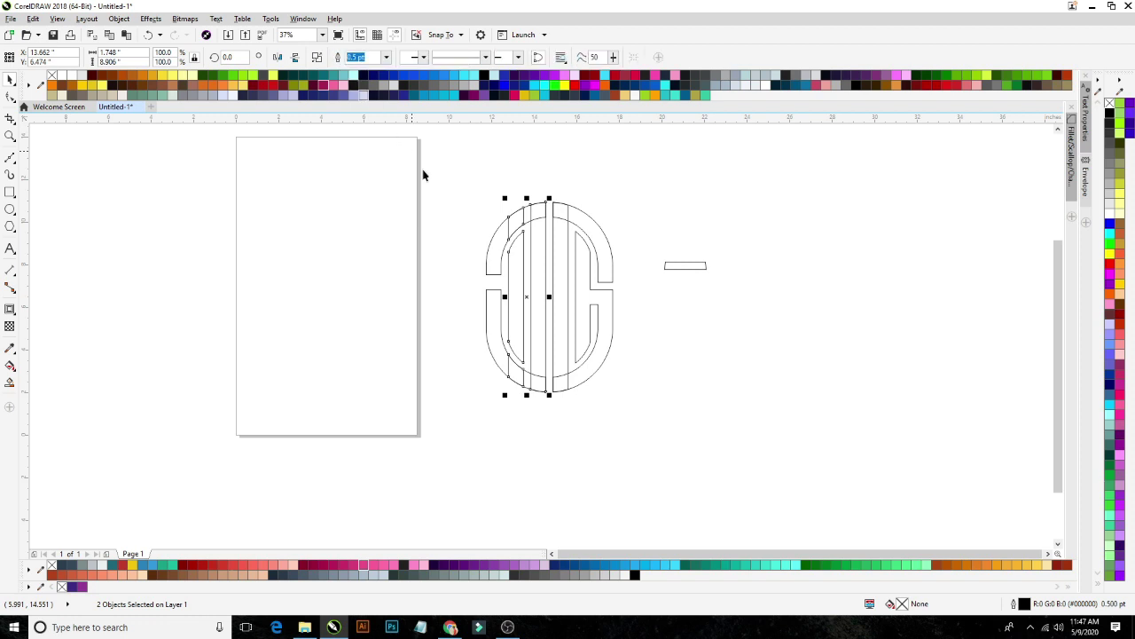
{"action": "left_click_drag", "start_coordinate": [530, 217], "coordinate": [450, 274]}
{"action": "key", "text": "ctrl+z"}
{"action": "left_click", "coordinate": [338, 60]}
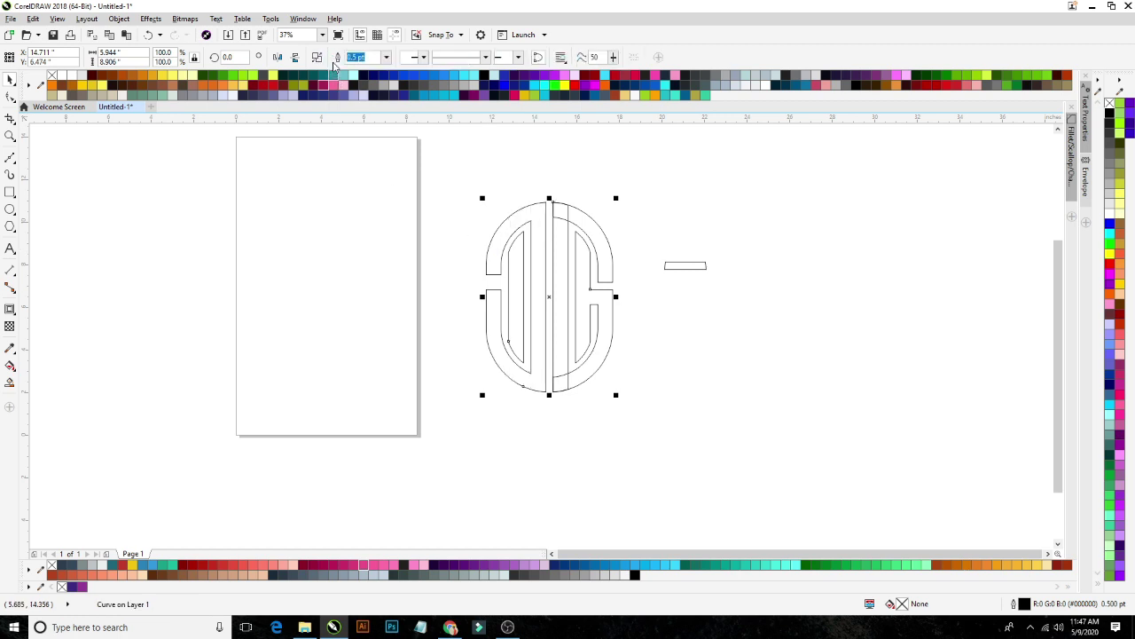
{"action": "left_click", "coordinate": [368, 265]}
{"action": "left_click", "coordinate": [367, 267]}
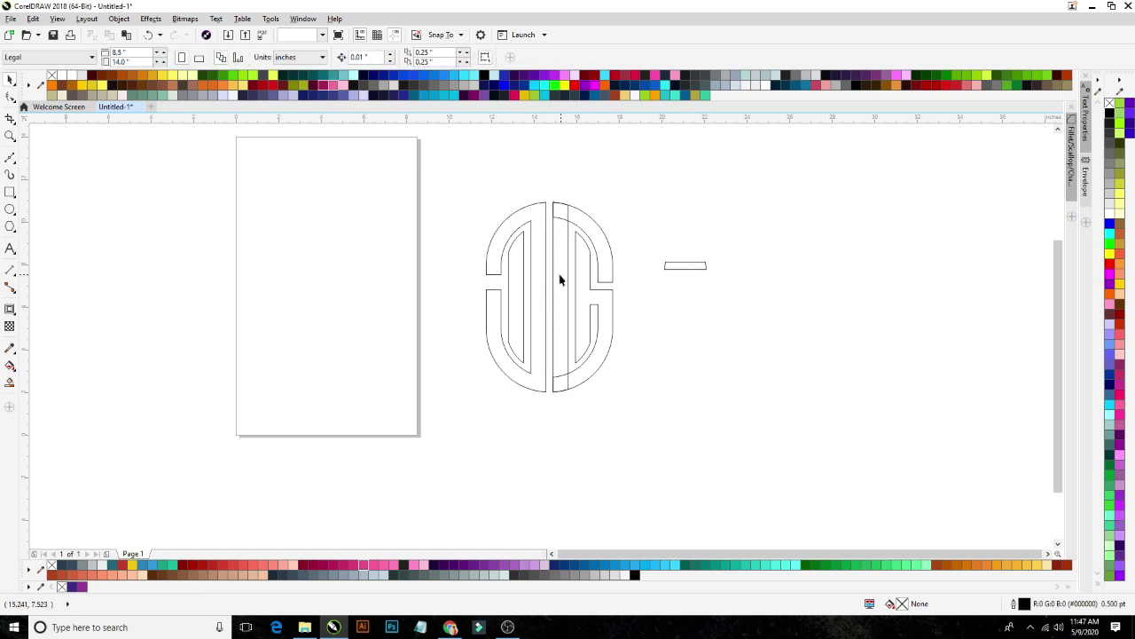
Weld the bar just right of the central gap to the ring and delete the leftover narrow cutting strip.
{"action": "left_click_drag", "start_coordinate": [559, 280], "coordinate": [333, 308]}
{"action": "key", "text": "ctrl+z"}
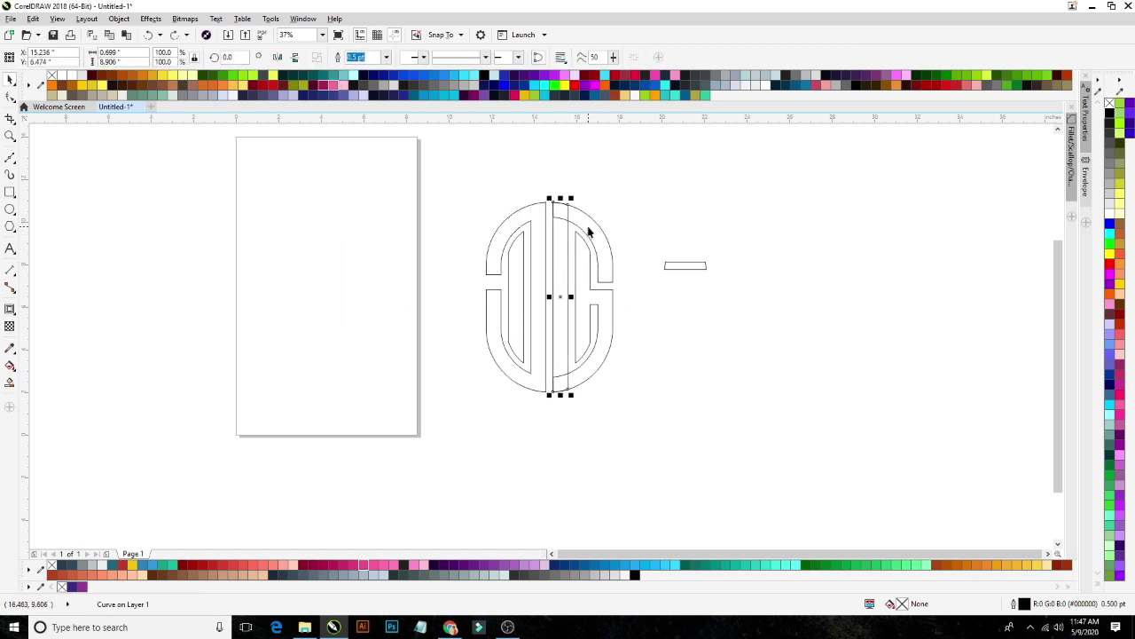
{"action": "left_click", "coordinate": [589, 227], "text": "shift"}
{"action": "left_click", "coordinate": [338, 57]}
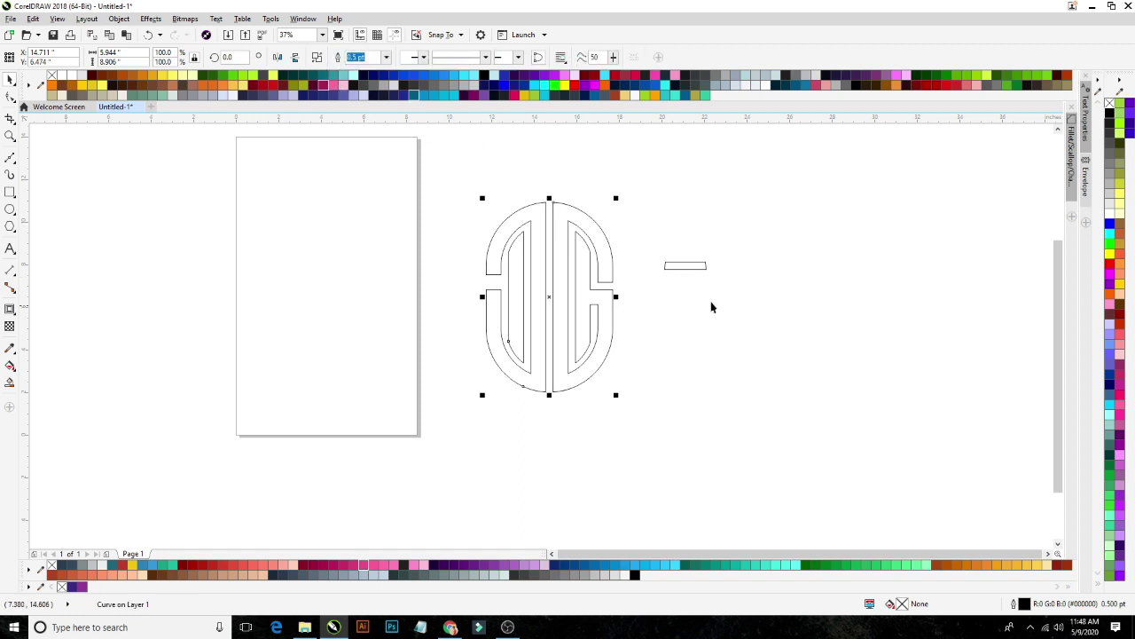
{"action": "left_click_drag", "start_coordinate": [761, 228], "coordinate": [652, 306]}
{"action": "key", "text": "Delete"}
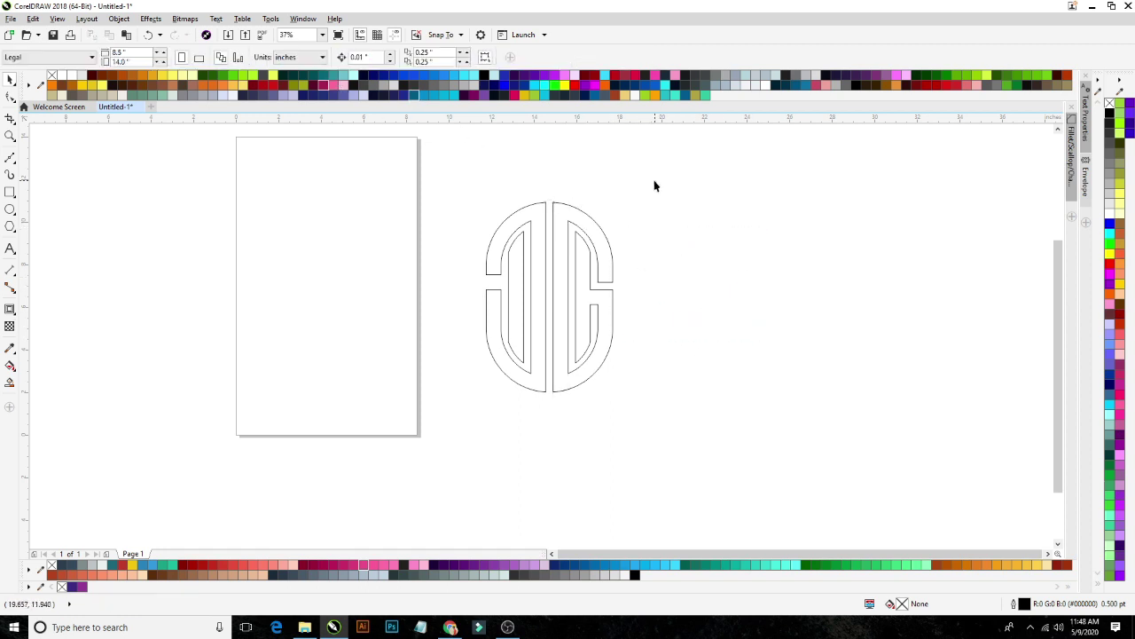
Fill the whole merged logo with black and remove its outline.
{"action": "left_click_drag", "start_coordinate": [655, 181], "coordinate": [466, 419]}
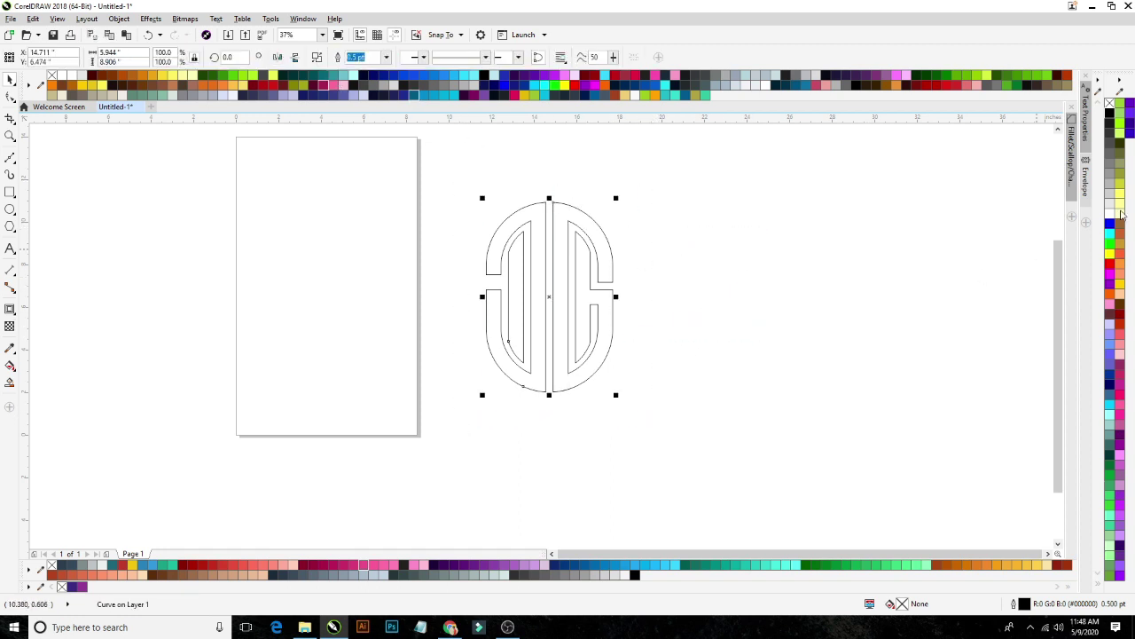
{"action": "left_click", "coordinate": [1108, 116]}
{"action": "left_click", "coordinate": [778, 286]}
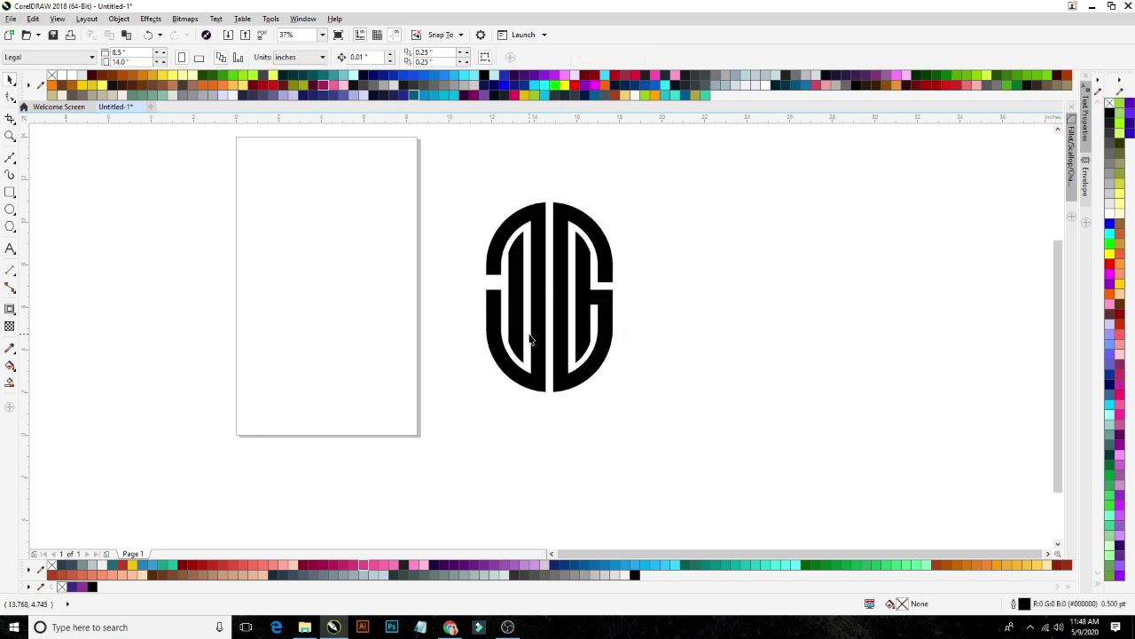
Recolour the logo with the teal fill R0 G155 B144 (#009B90).
{"action": "scroll", "coordinate": [530, 340], "scroll_direction": "down", "scroll_amount": 2}
{"action": "scroll", "coordinate": [550, 319], "scroll_direction": "up", "scroll_amount": 2}
{"action": "left_click", "coordinate": [557, 386]}
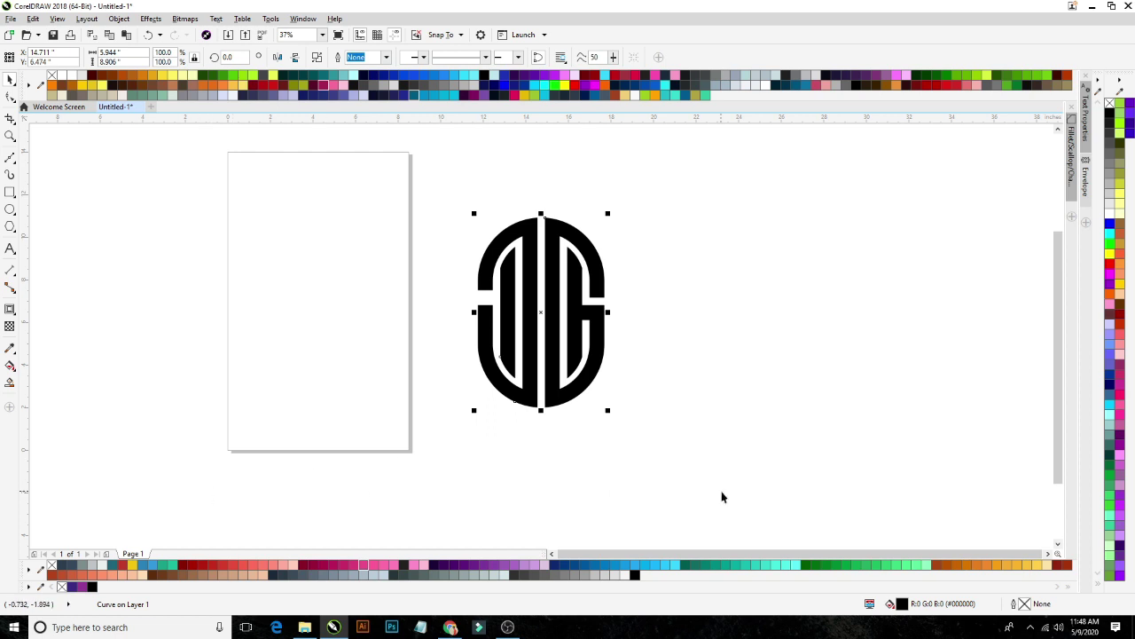
{"action": "left_click", "coordinate": [725, 565]}
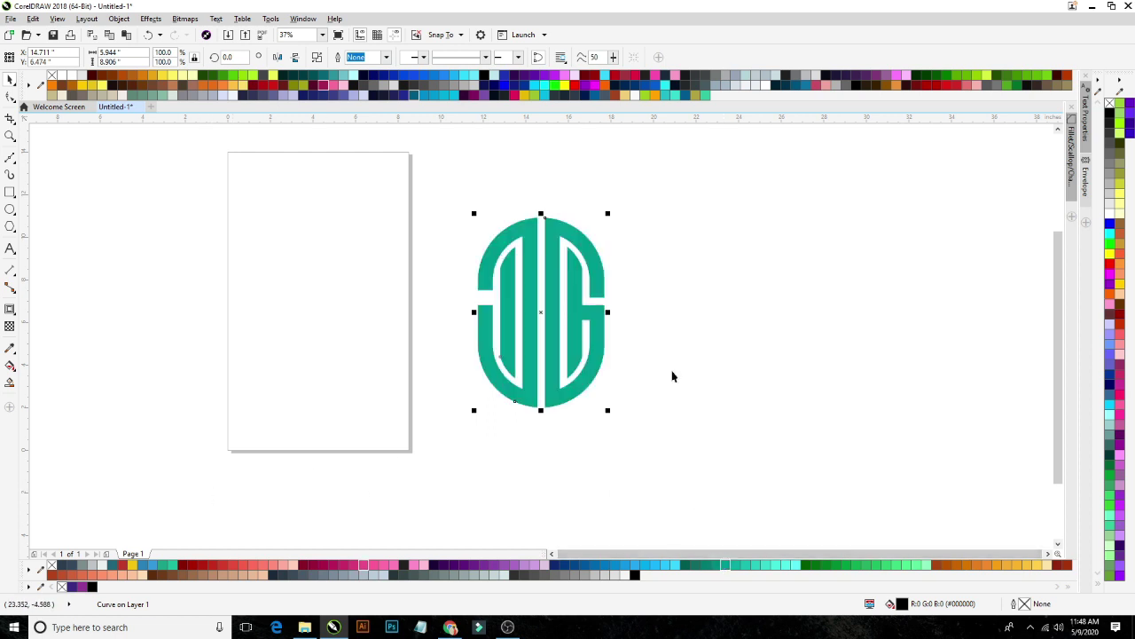
{"action": "scroll", "coordinate": [654, 287], "scroll_direction": "down", "scroll_amount": 2}
{"action": "scroll", "coordinate": [633, 271], "scroll_direction": "up", "scroll_amount": 2}
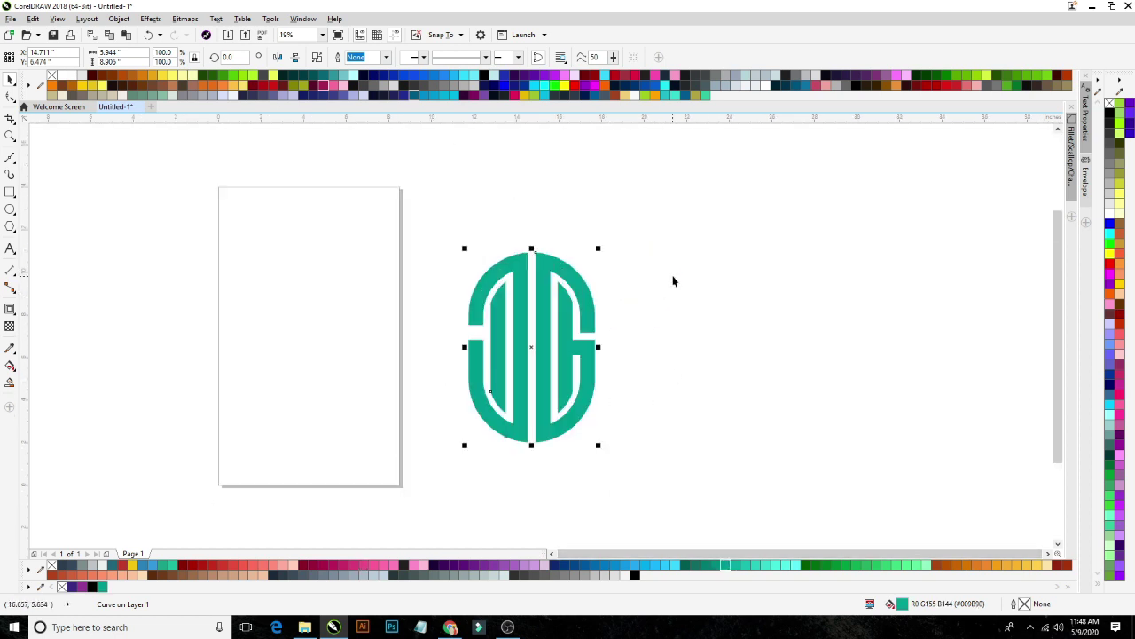
{"action": "scroll", "coordinate": [586, 404], "scroll_direction": "up", "scroll_amount": 2}
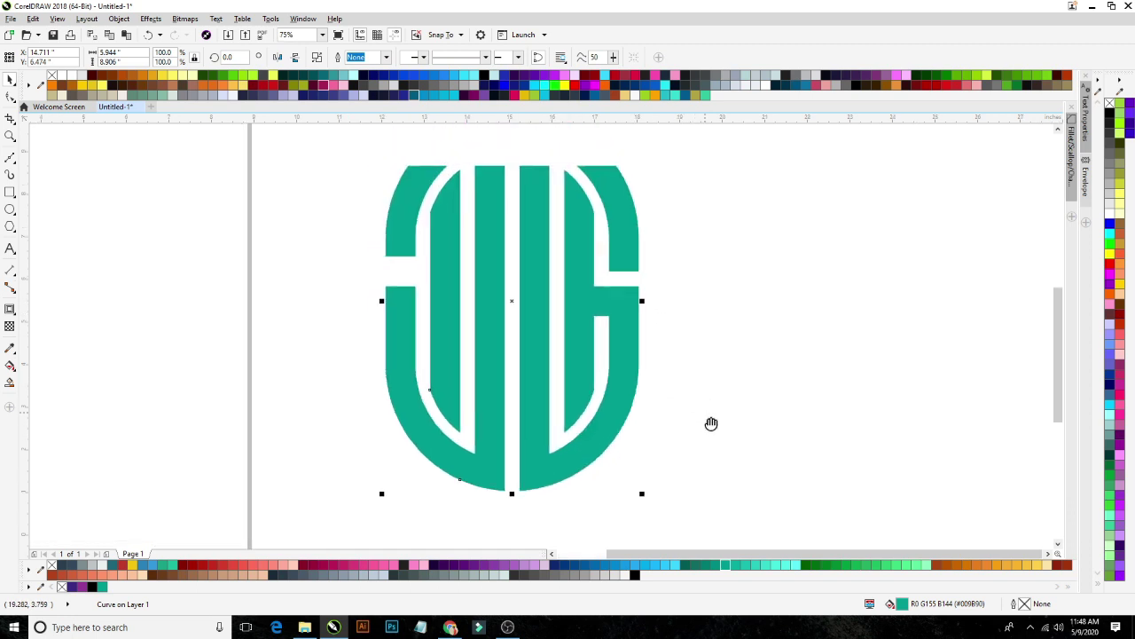
{"action": "left_click_drag", "start_coordinate": [712, 423], "coordinate": [745, 431]}
{"action": "scroll", "coordinate": [689, 355], "scroll_direction": "down", "scroll_amount": 1}
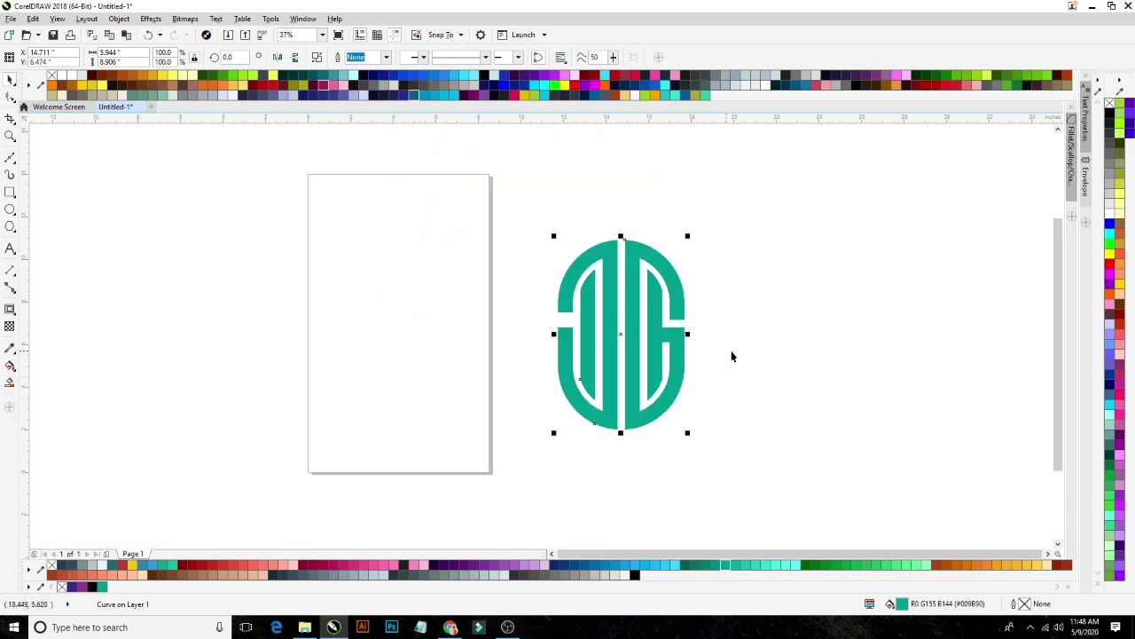